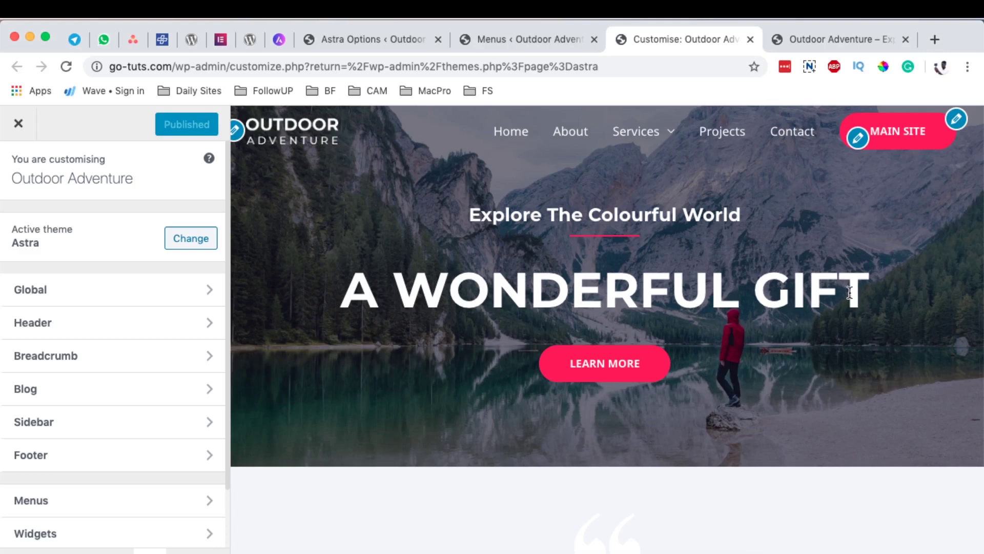
Preview the site at tablet size and inspect the flyout menu, expanding and collapsing the Services submenu.
left_click(181, 551)
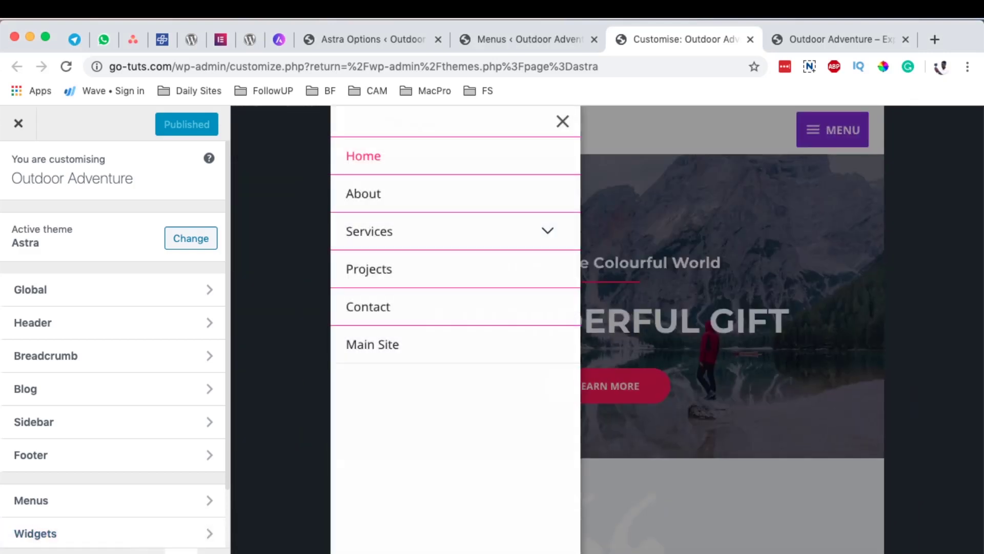
left_click(562, 123)
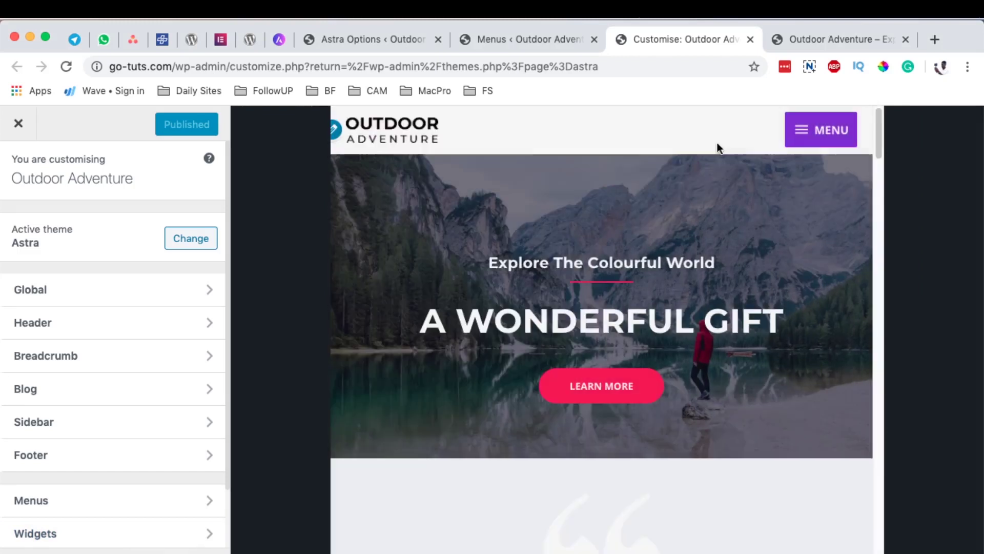
left_click(802, 132)
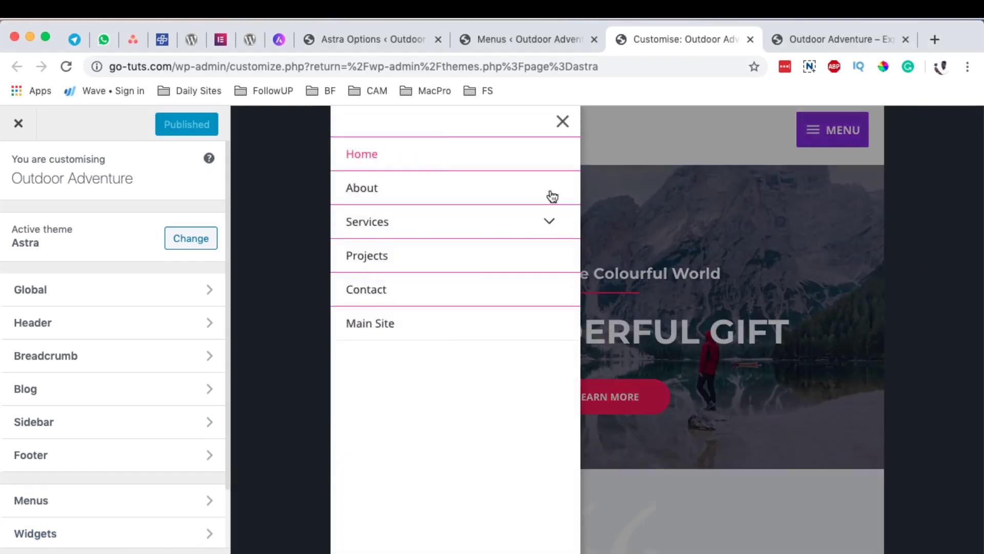
left_click(554, 220)
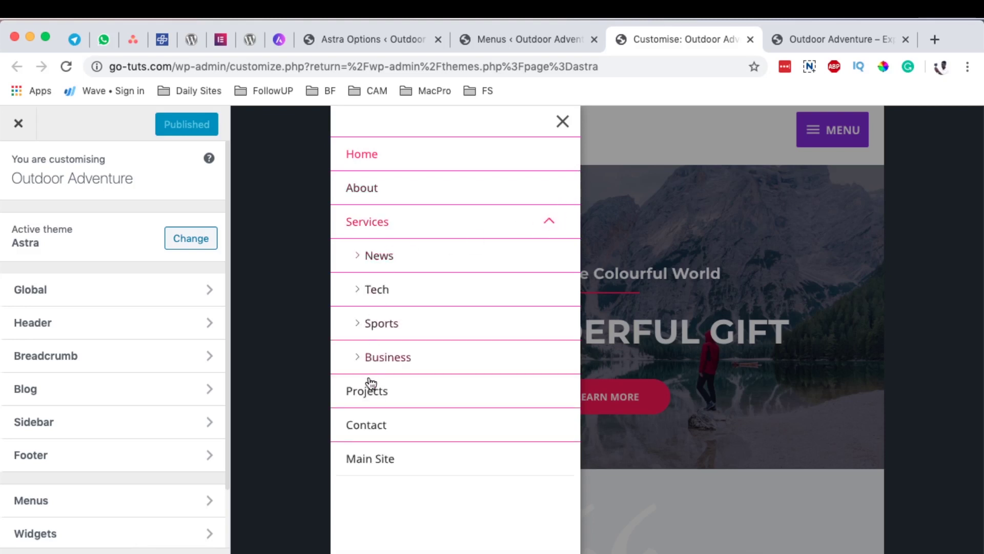
left_click(552, 224)
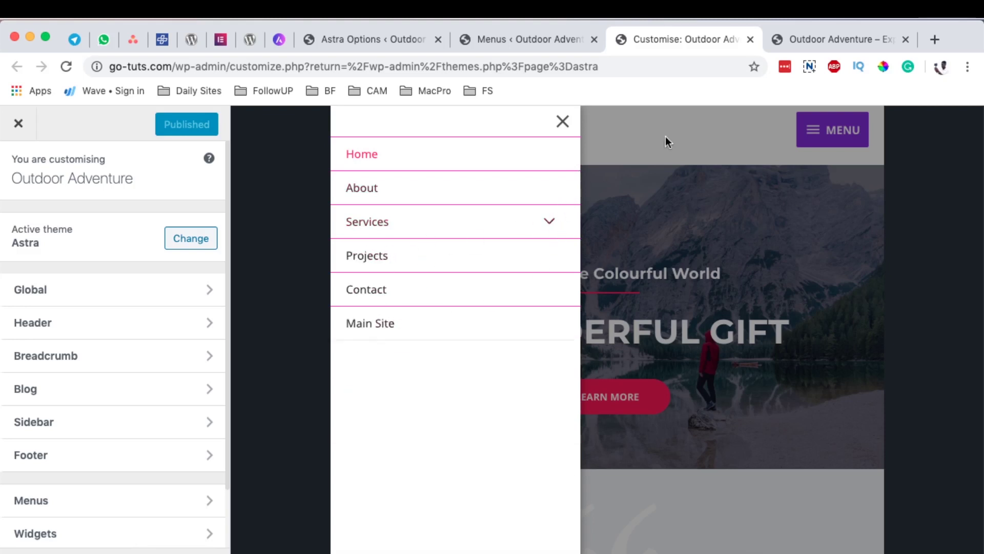
left_click(562, 123)
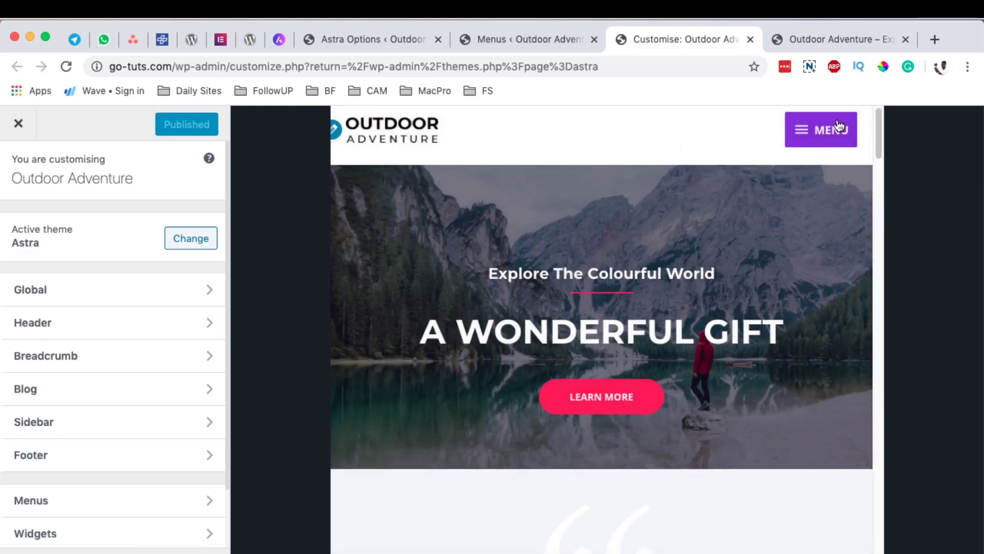
Check the expanded Services submenu at tablet size again and open the menu in the mobile preview.
left_click(802, 135)
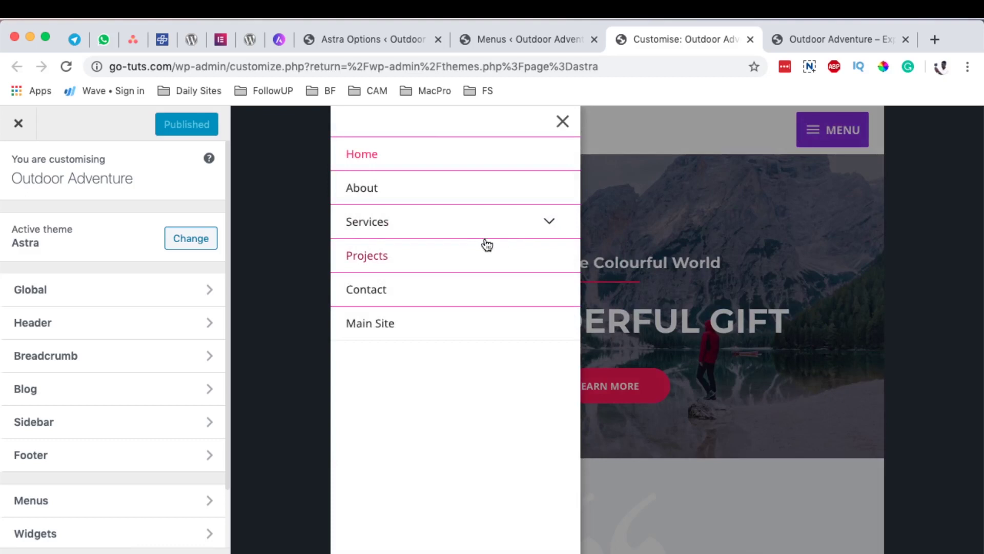
left_click(547, 222)
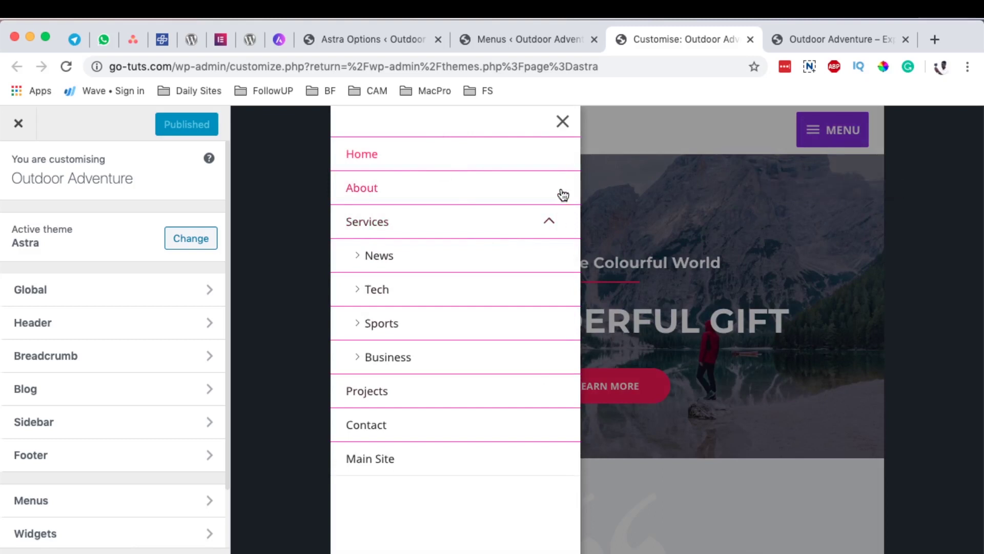
left_click(563, 123)
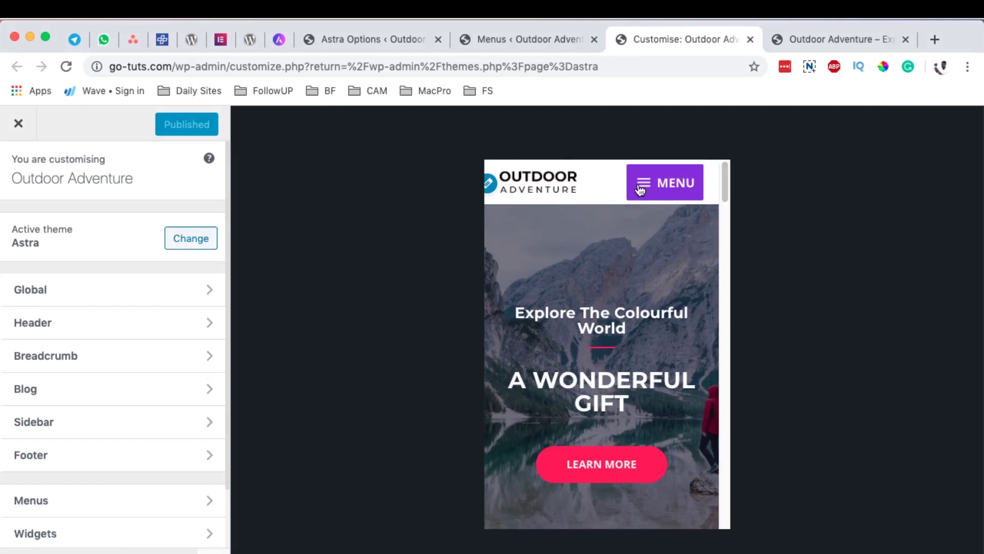
left_click(638, 190)
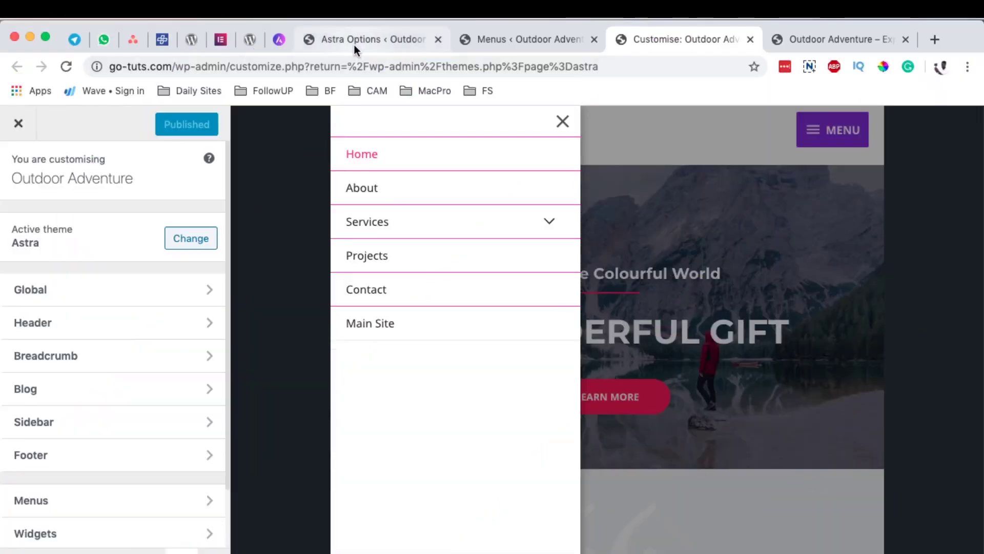
From the Astra Options page, open the installed plugins list in a new tab, check the Astra Pro entry, and close that tab.
left_click(354, 44)
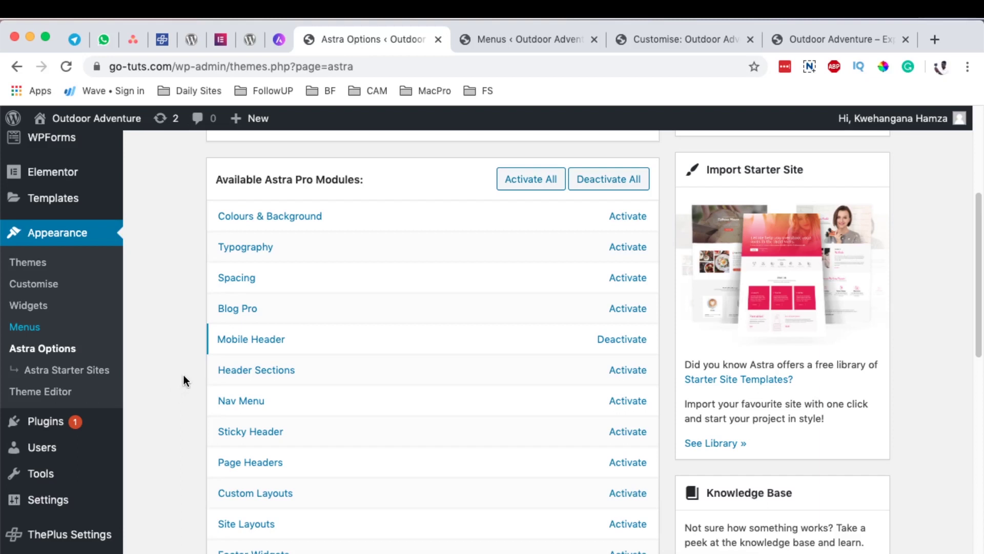
mouse_move(46, 422)
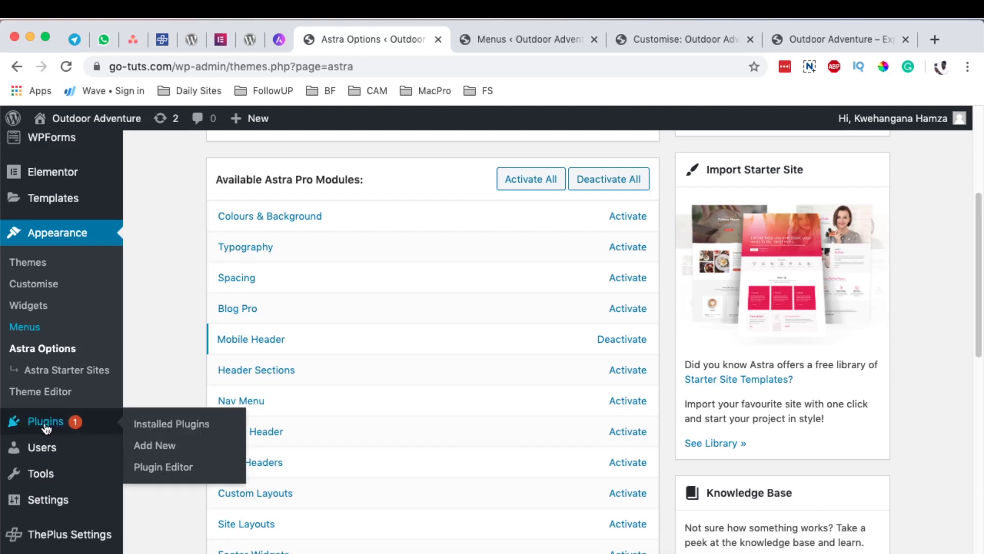
left_click(144, 424, "super")
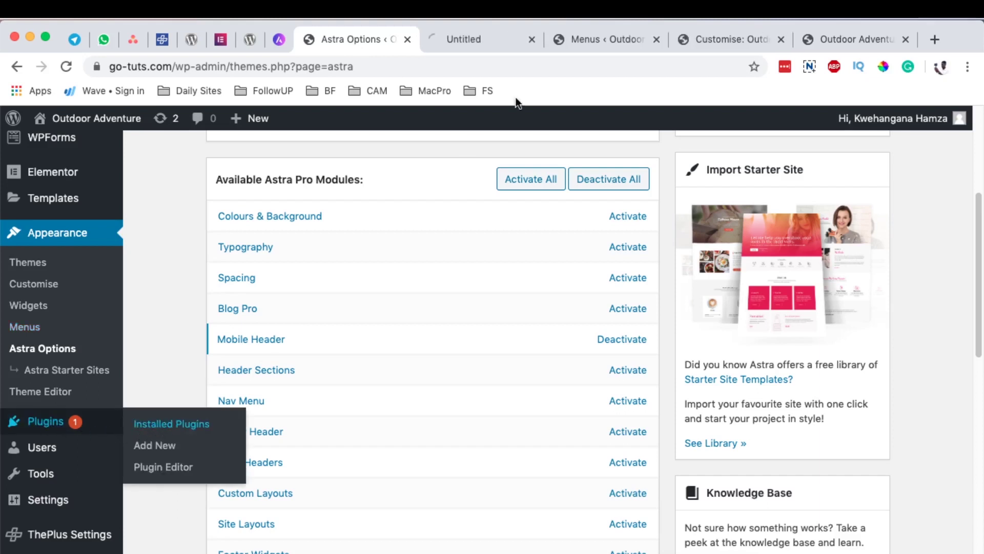
left_click(457, 38)
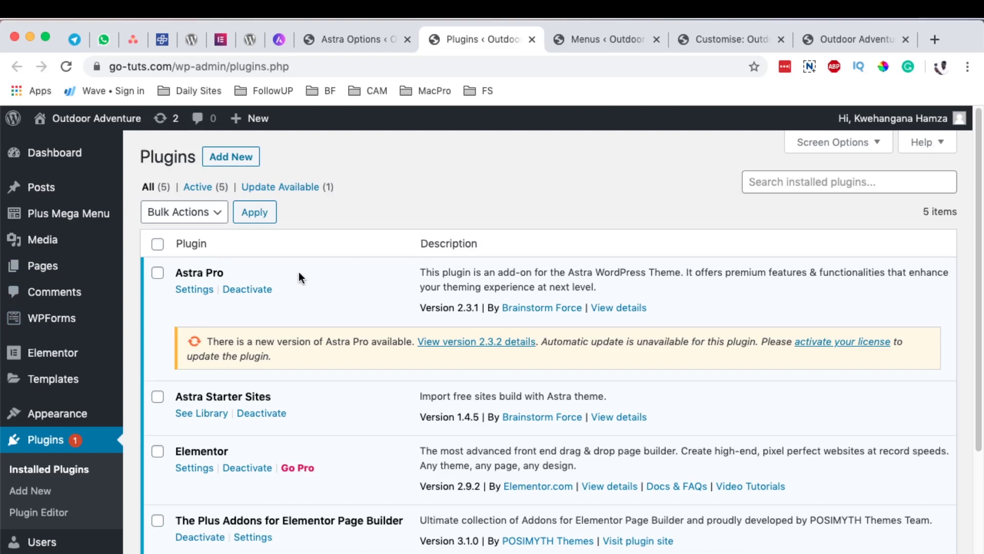
key("super+w")
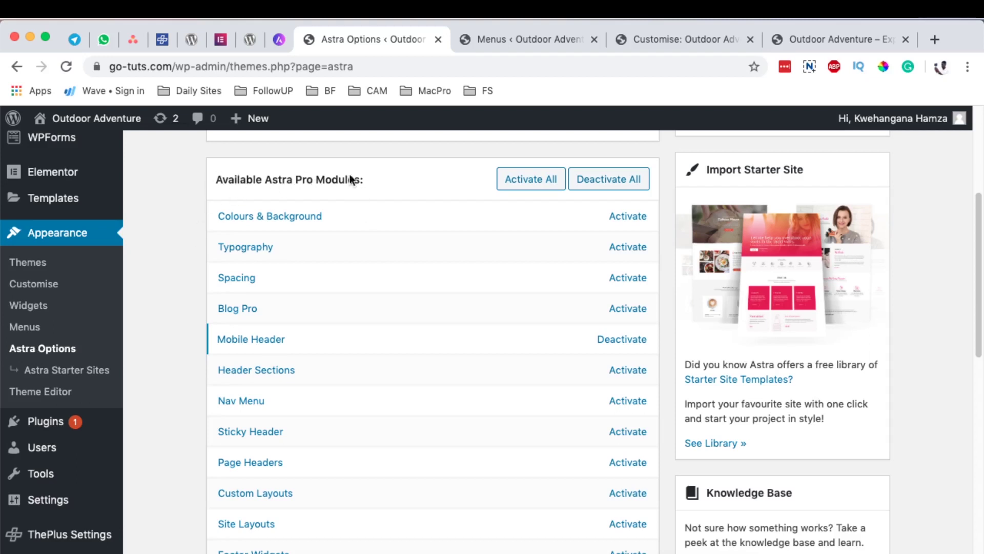
Deactivate and reactivate the Mobile Header module in the Astra Pro modules list.
scroll(229, 533, "down", 1)
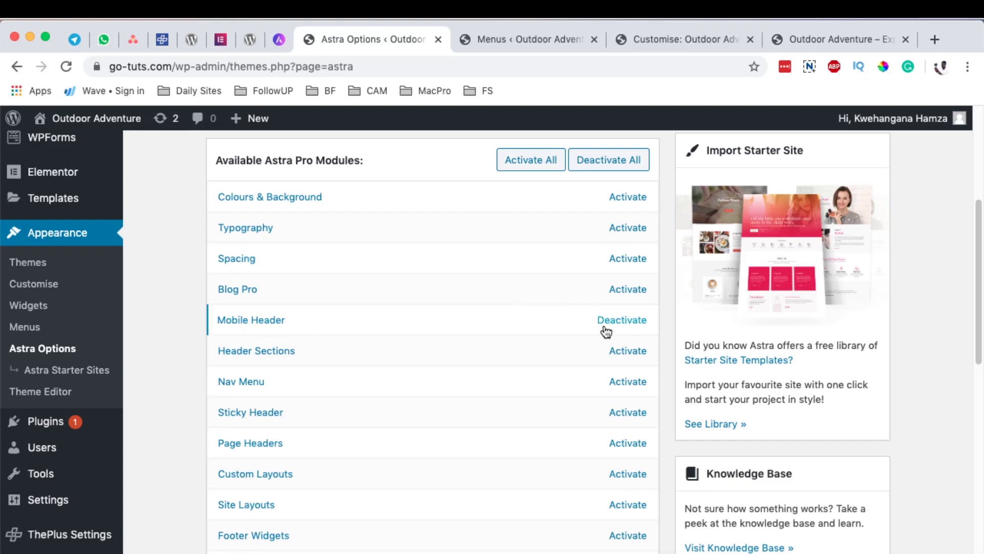
left_click(628, 323)
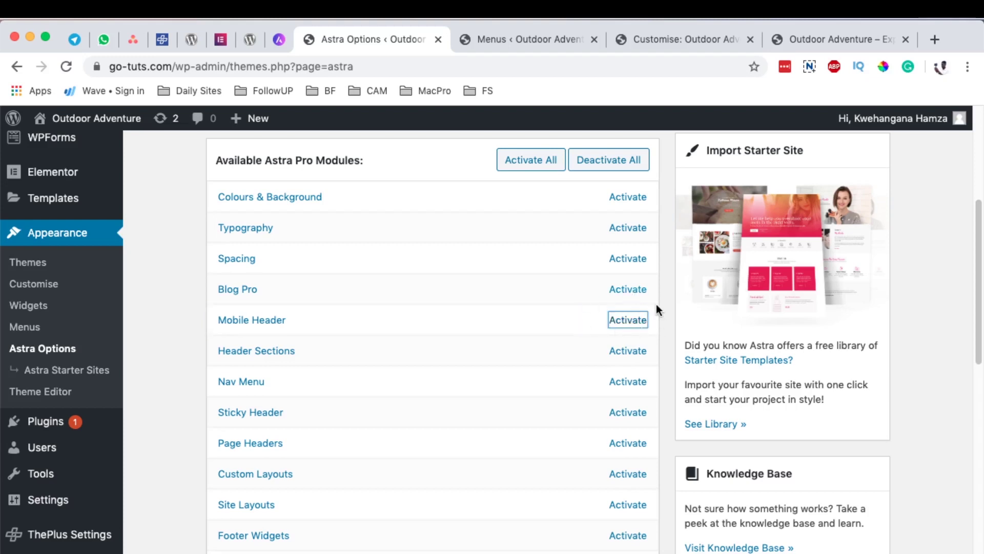
left_click(626, 321)
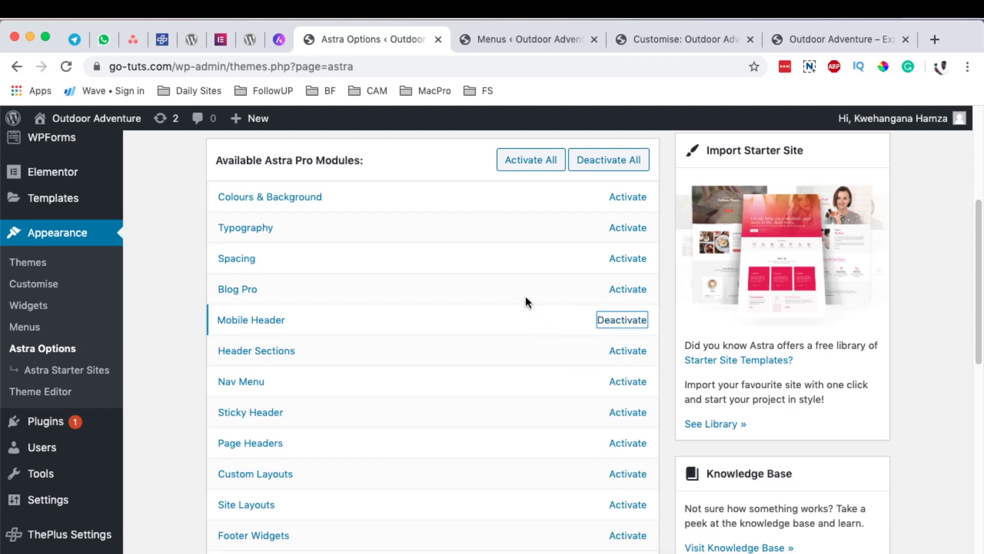
Load the Customiser in a new tab and review the primary menu's structure on the Menus page, closing that page when done.
left_click(41, 287, "super")
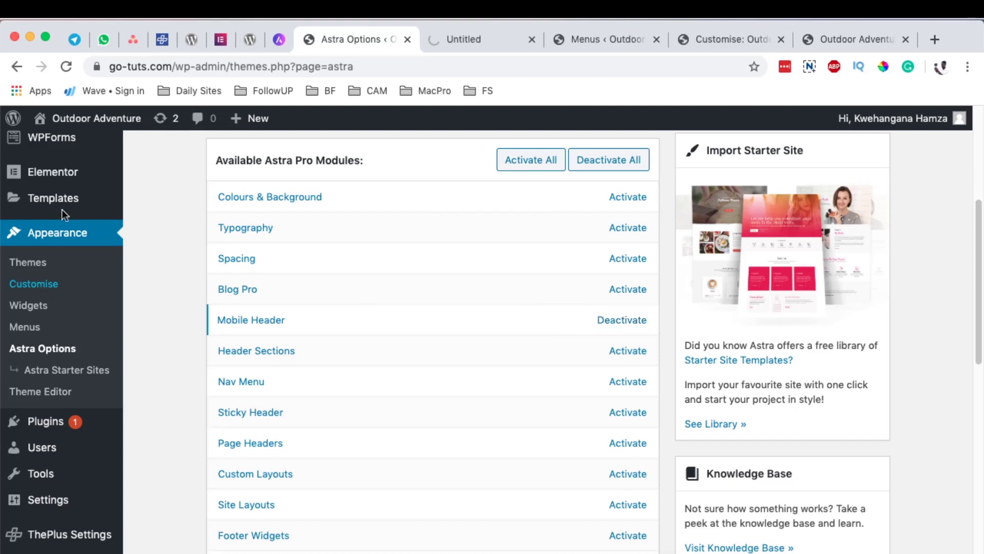
left_click(450, 40)
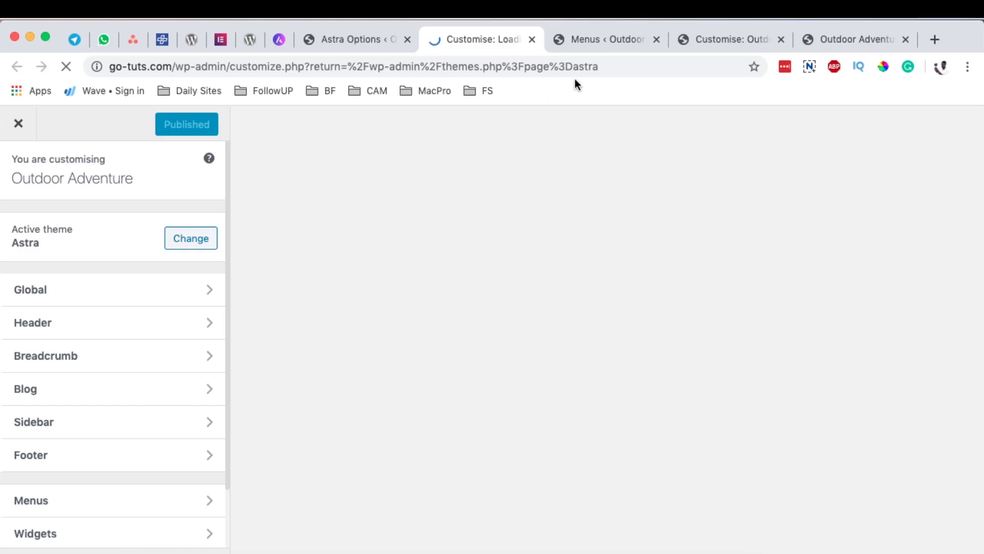
left_click(608, 37)
scroll(573, 396, "down", 5)
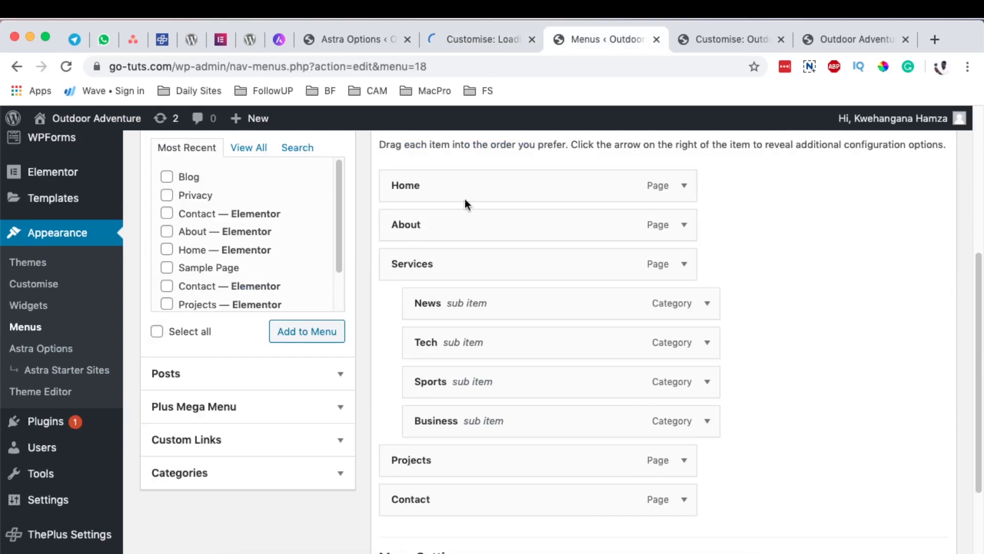
scroll(435, 205, "up", 1)
scroll(437, 224, "up", 3)
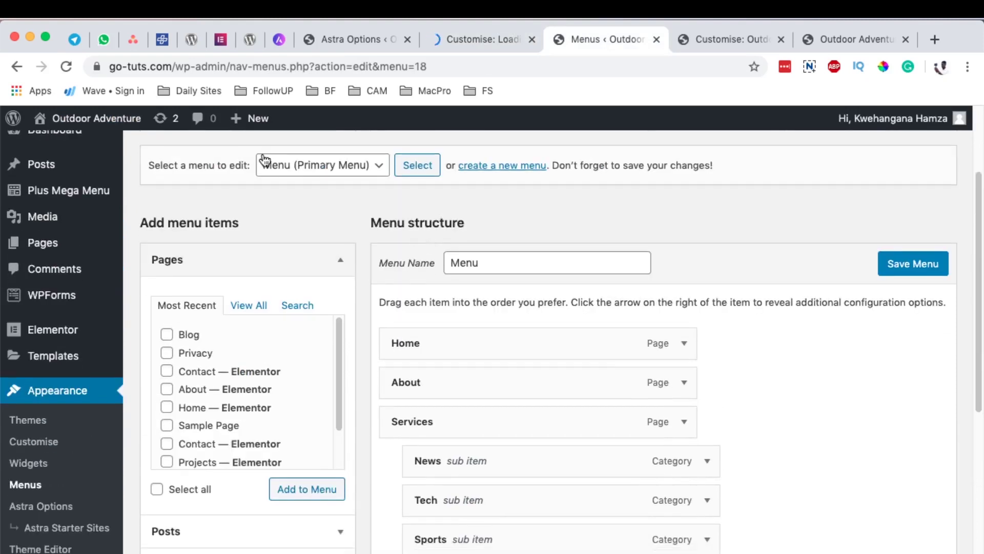
scroll(520, 413, "down", 4)
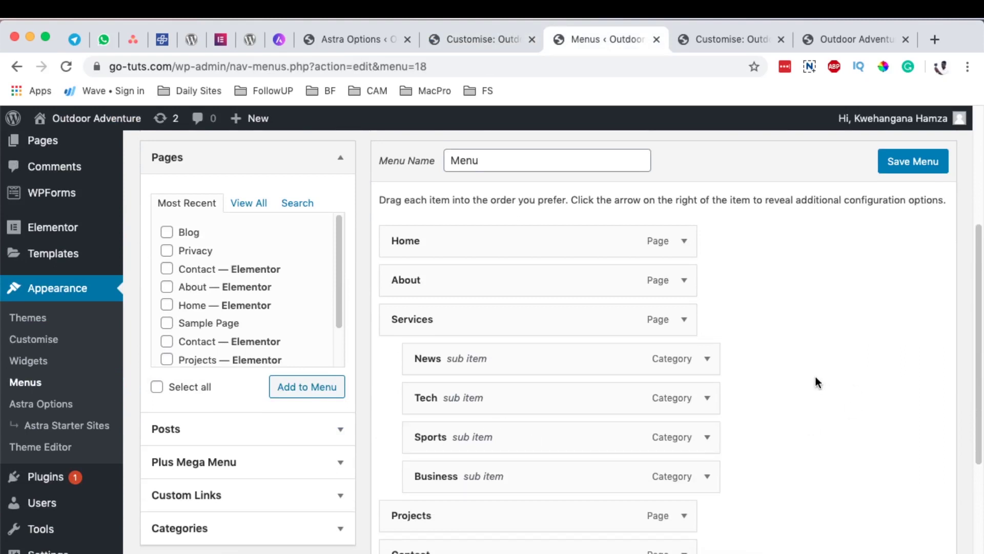
key("super+w")
Open the Primary Header settings in the newly loaded Customiser and preview the site at tablet size.
left_click(504, 40)
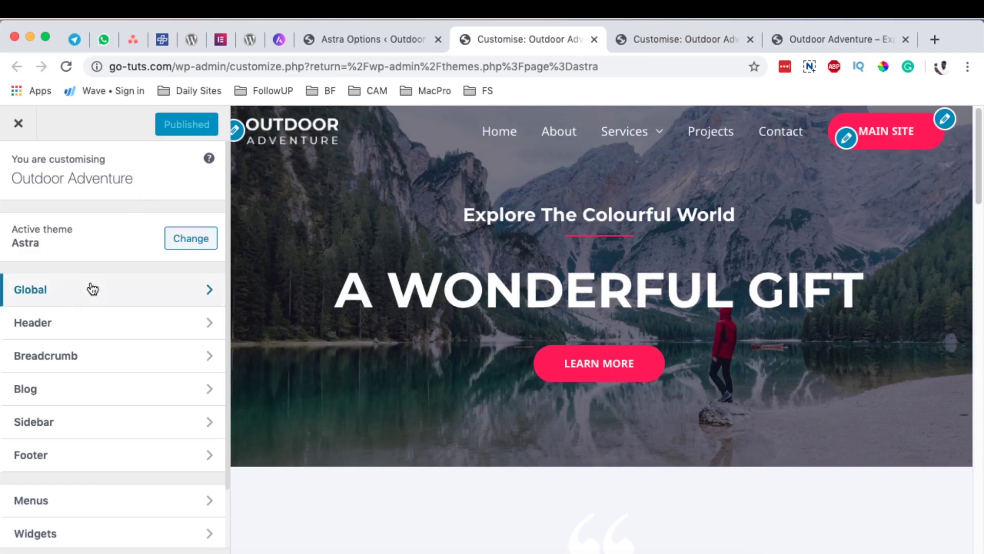
left_click(64, 328)
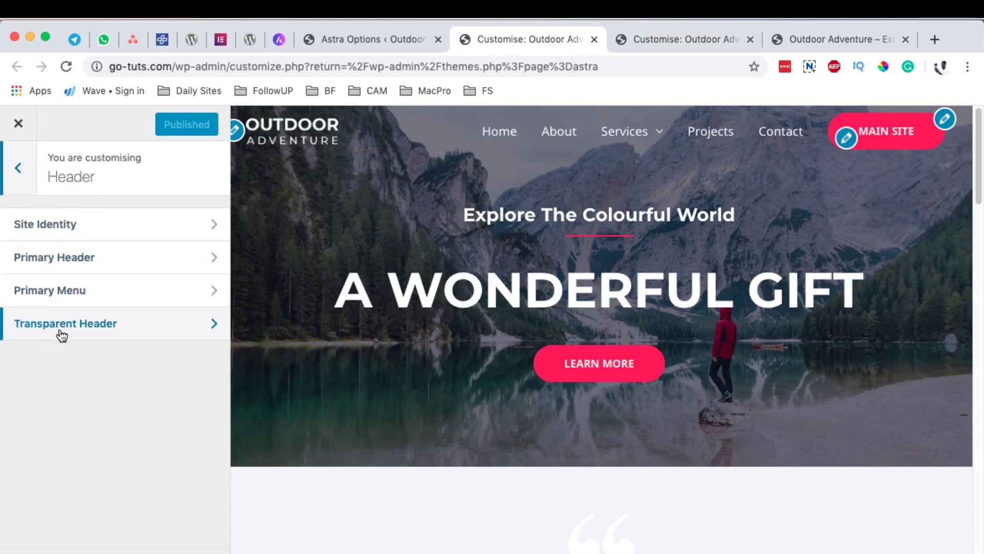
left_click(66, 268)
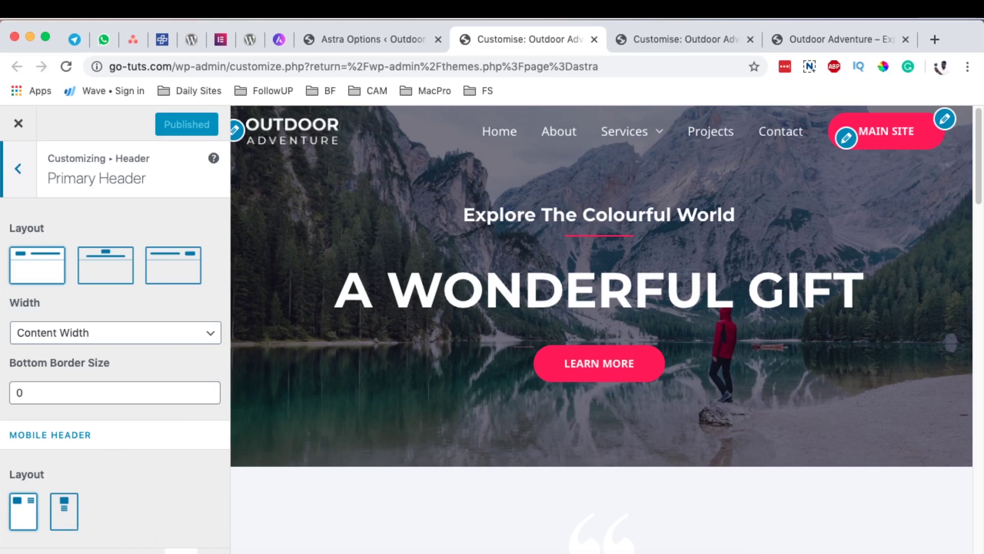
left_click(181, 552)
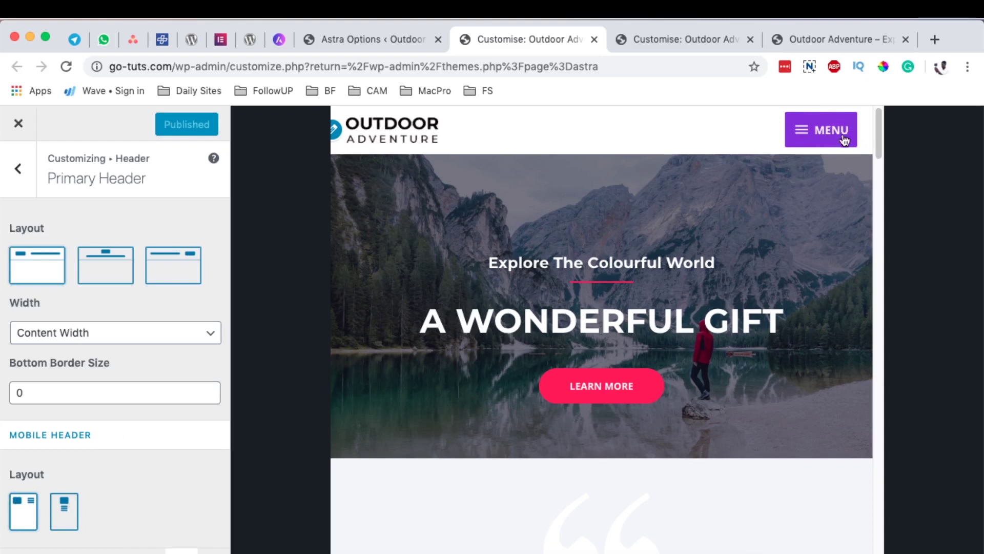
Try the mobile header layout with the centred logo above the menu, and restore the side-by-side layout.
left_click(65, 510)
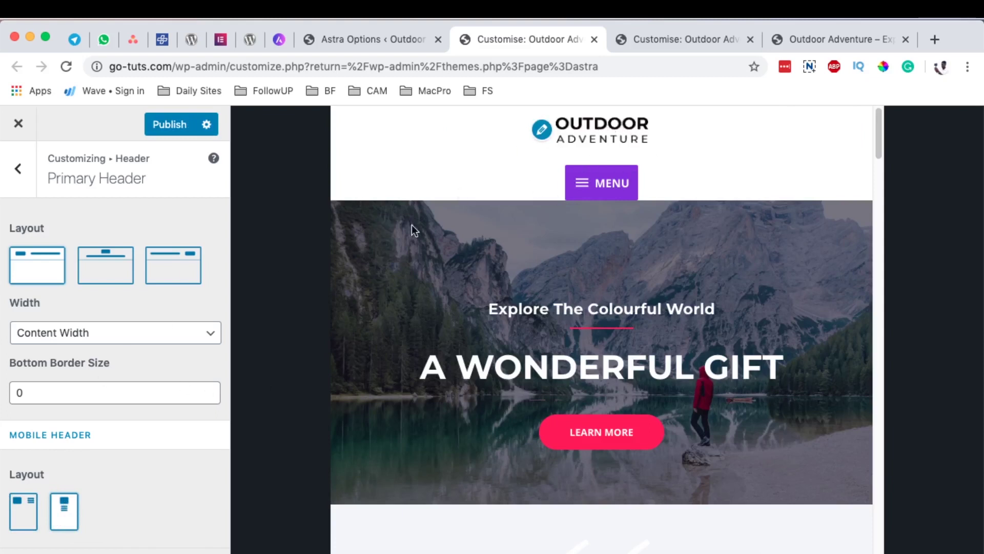
left_click(23, 508)
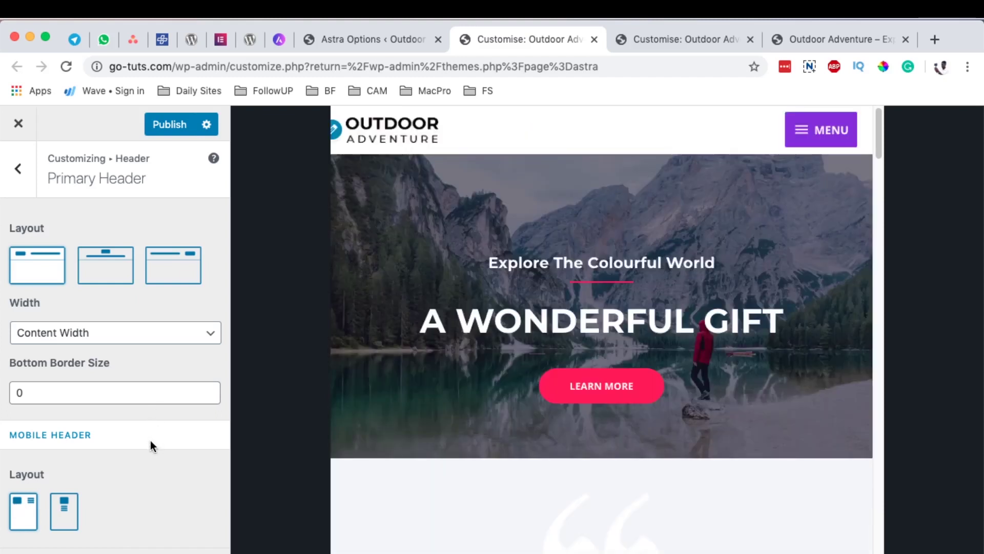
In the header's Primary Menu settings, set the mobile menu's Menu Breakpoint to 2890.
left_click(16, 177)
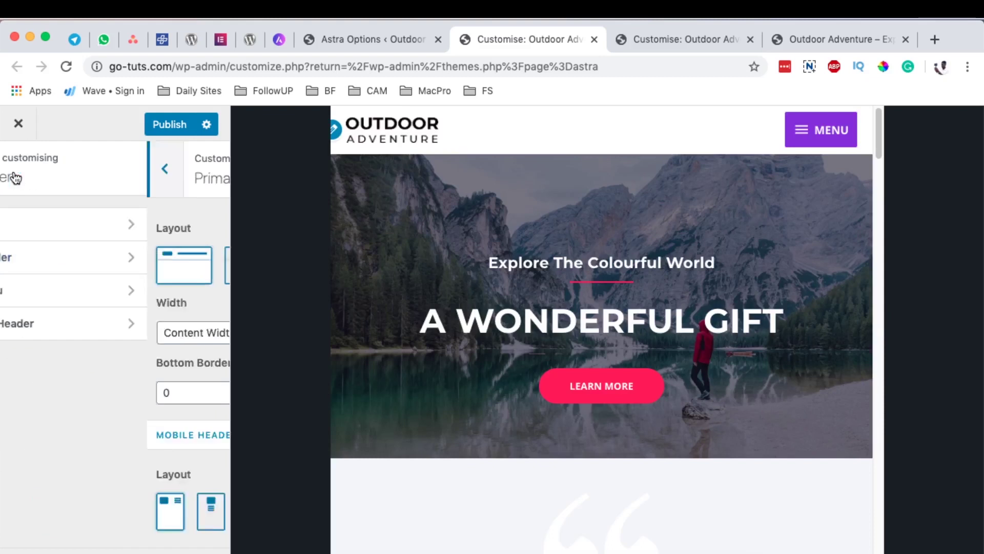
left_click(46, 293)
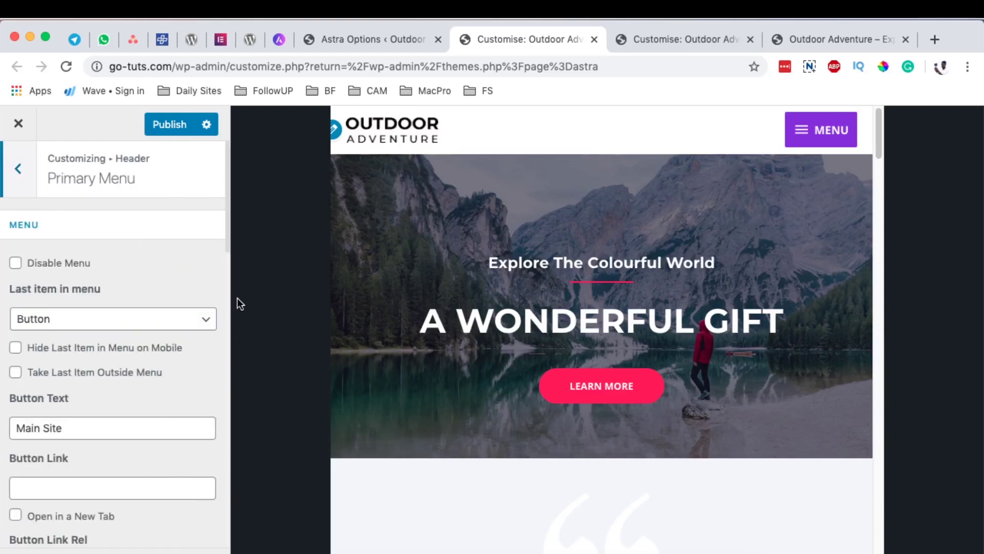
scroll(217, 277, "down", 15)
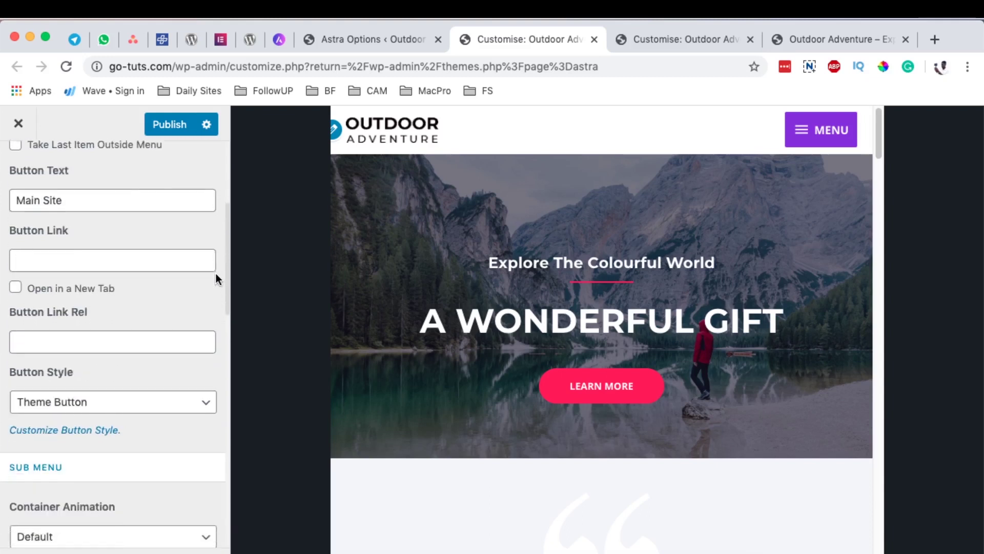
scroll(197, 278, "down", 2)
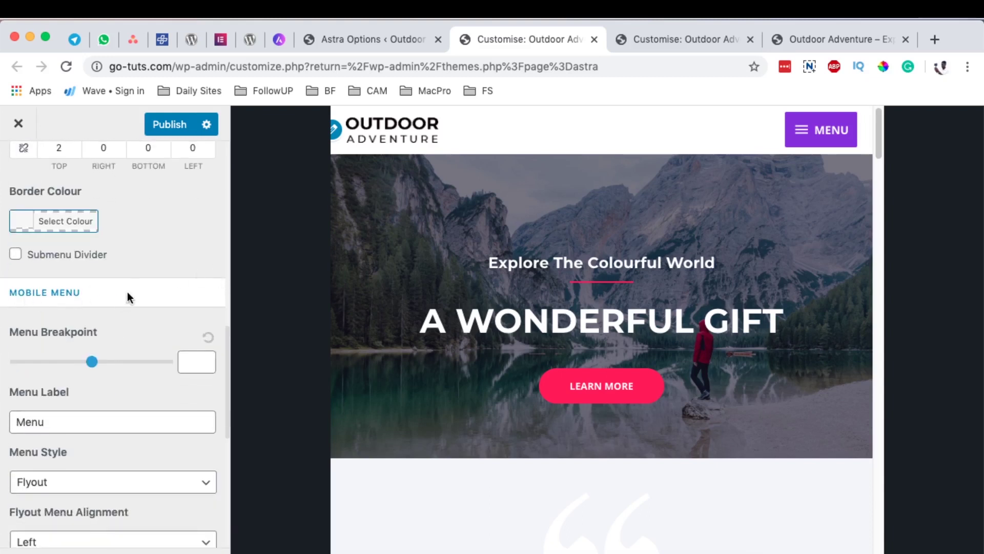
scroll(128, 293, "down", 2)
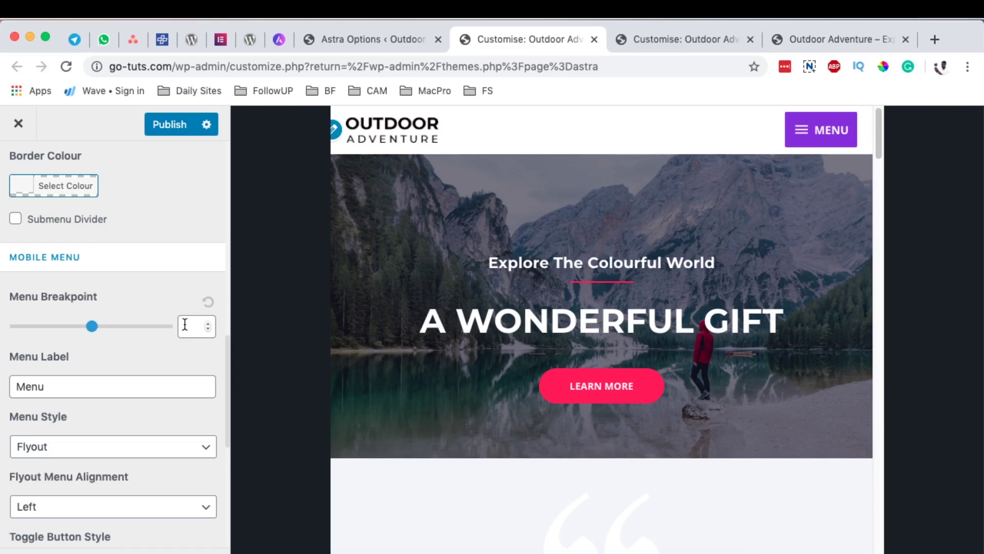
mouse_move(92, 326)
left_mouse_down()
mouse_move(67, 331)
mouse_move(132, 329)
mouse_move(75, 331)
mouse_move(91, 329)
left_mouse_up()
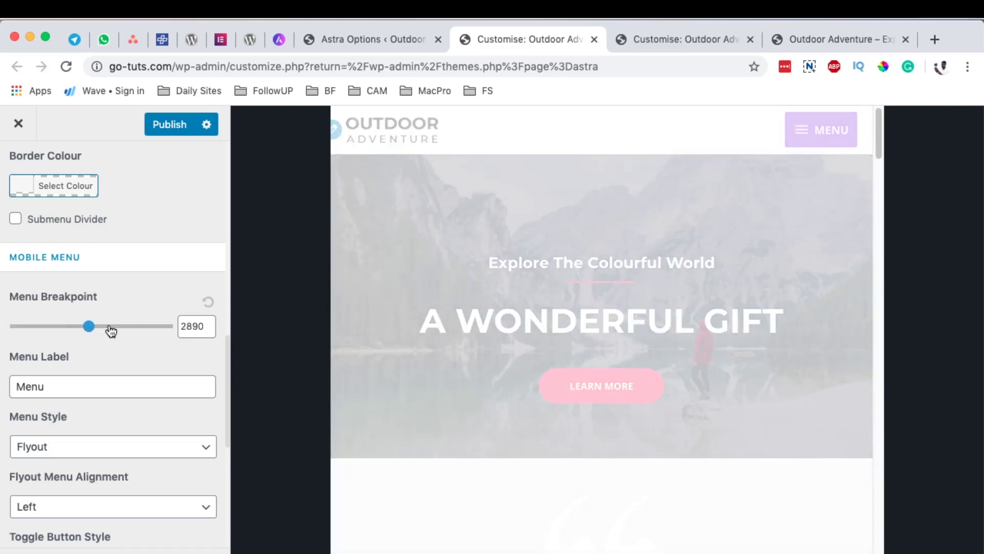
Reset the mobile Menu Breakpoint to its default, try the Menu Label DD, and restore the label to Menu.
left_click(208, 303)
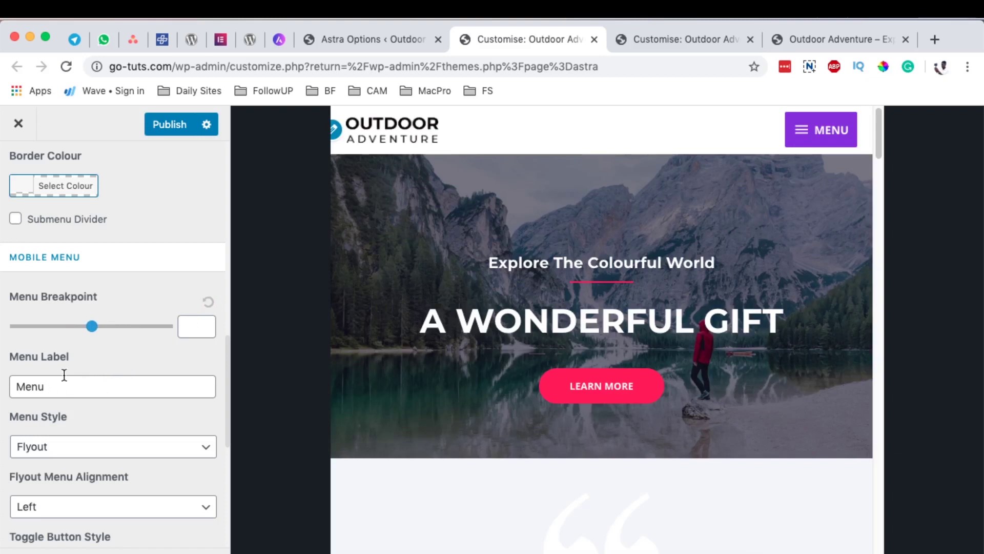
left_click(52, 385)
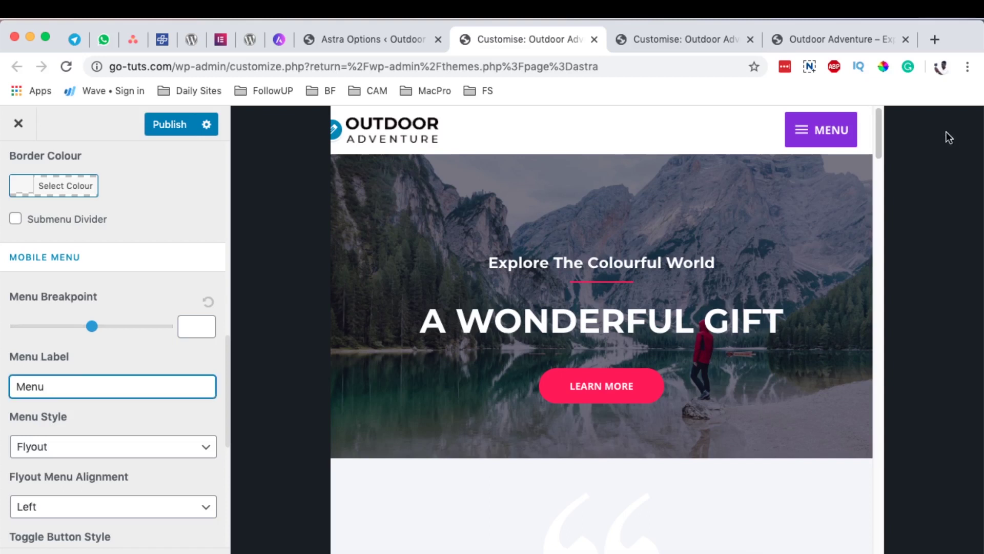
left_click_drag(61, 391, 10, 382)
type("D")
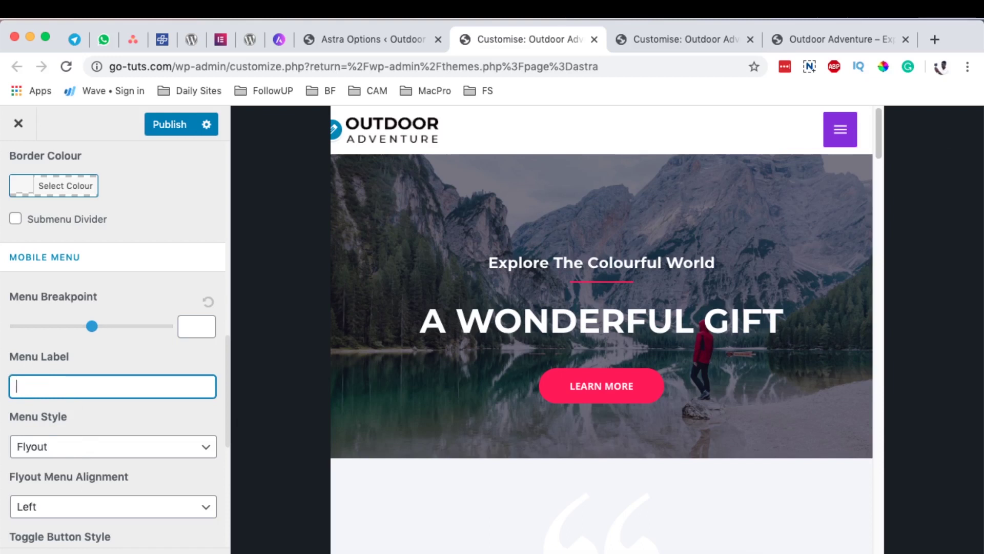
type("D")
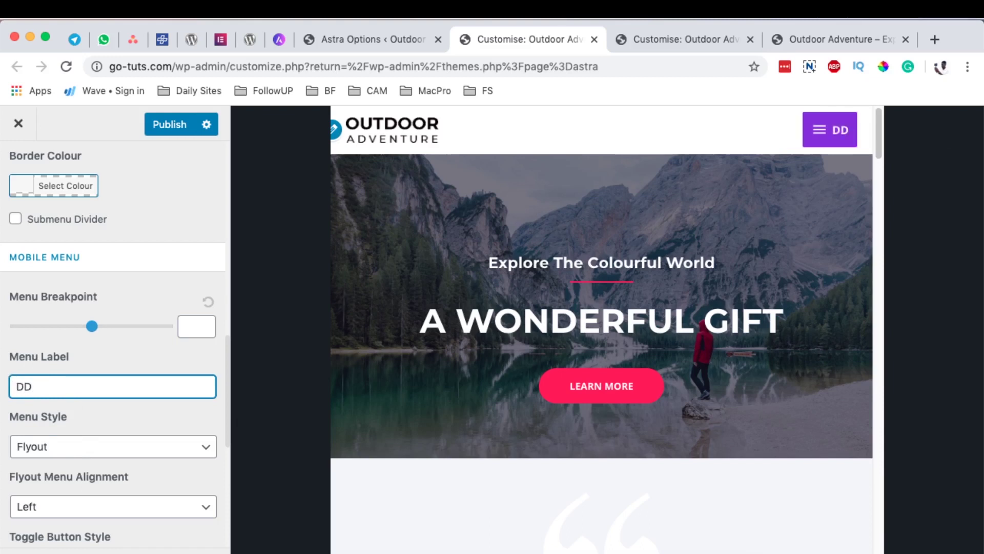
key("BackSpace")
key("BackSpace")
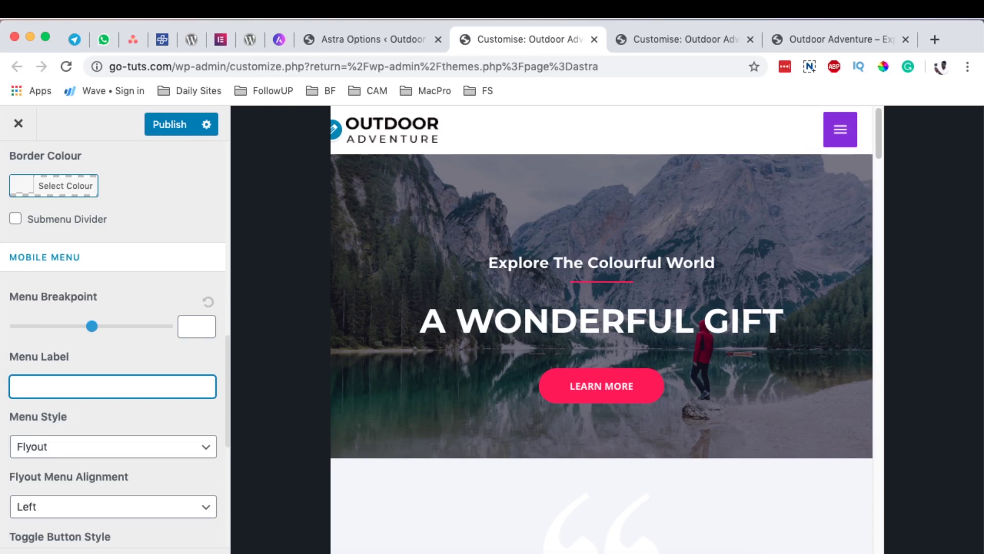
type("Menu")
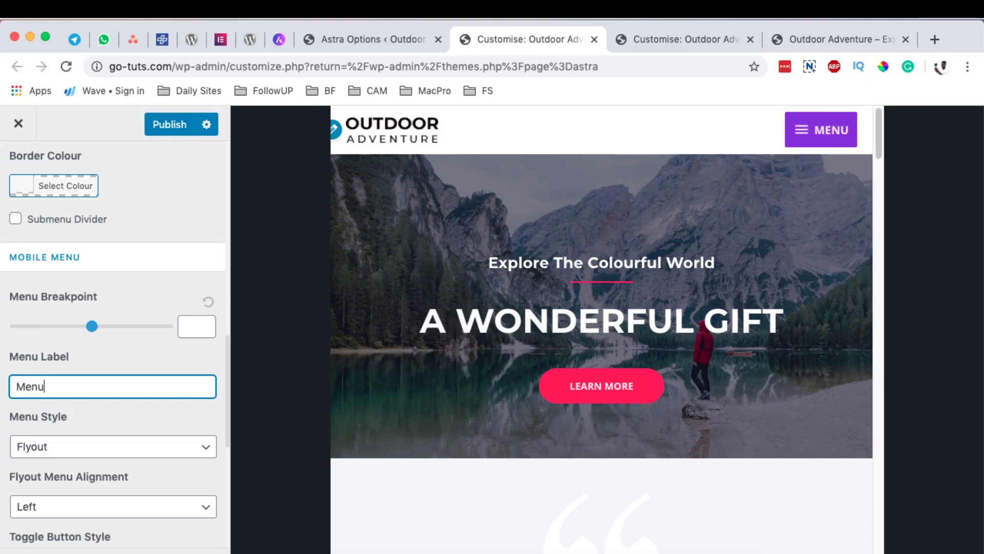
Try the Dropdown Menu Style with the menu opened in the preview, and restore and preview the Flyout style.
scroll(101, 429, "down", 3)
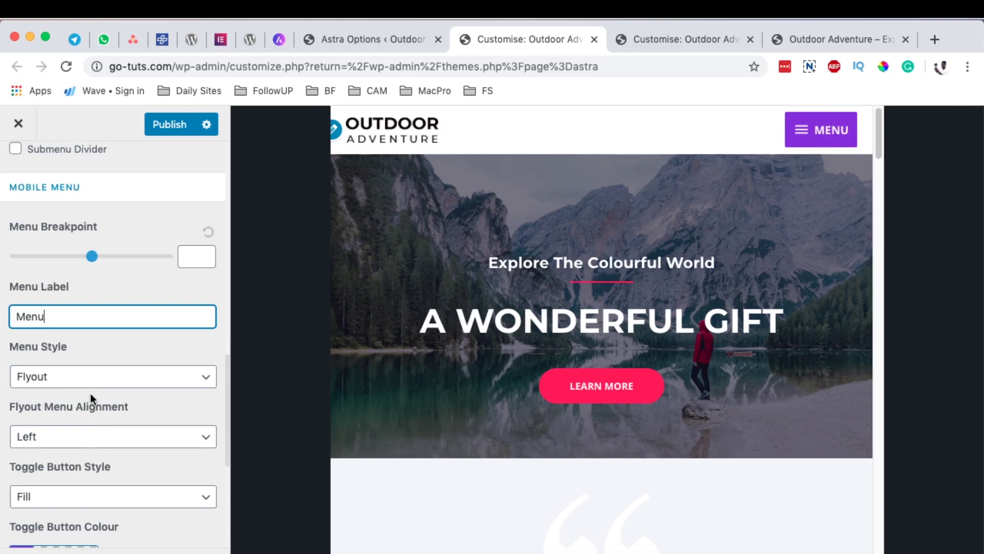
left_click(67, 376)
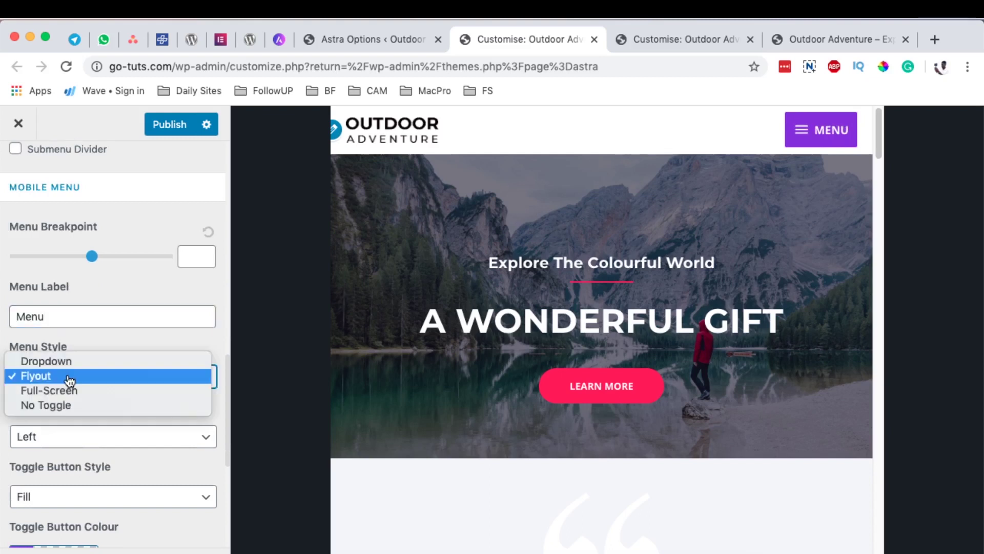
left_click(70, 365)
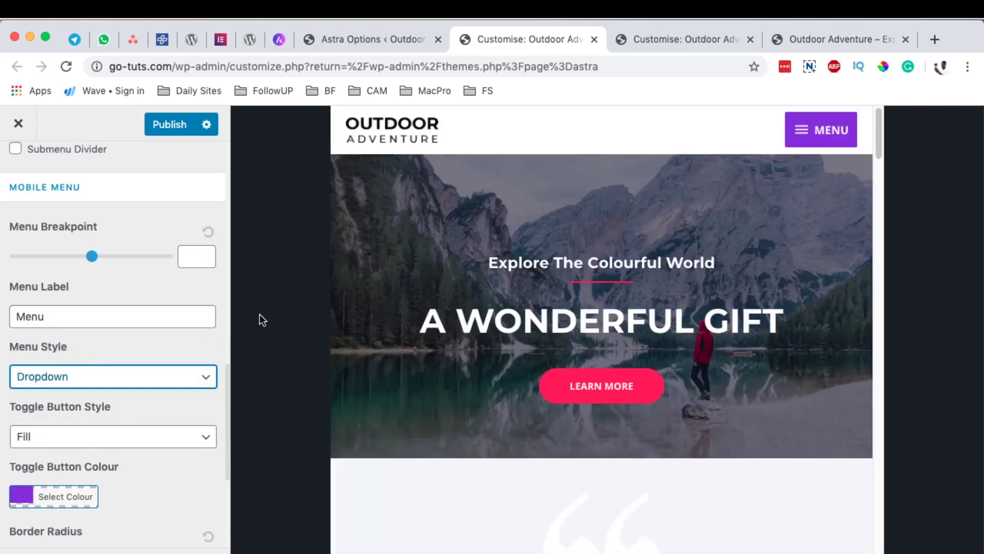
left_click(789, 136)
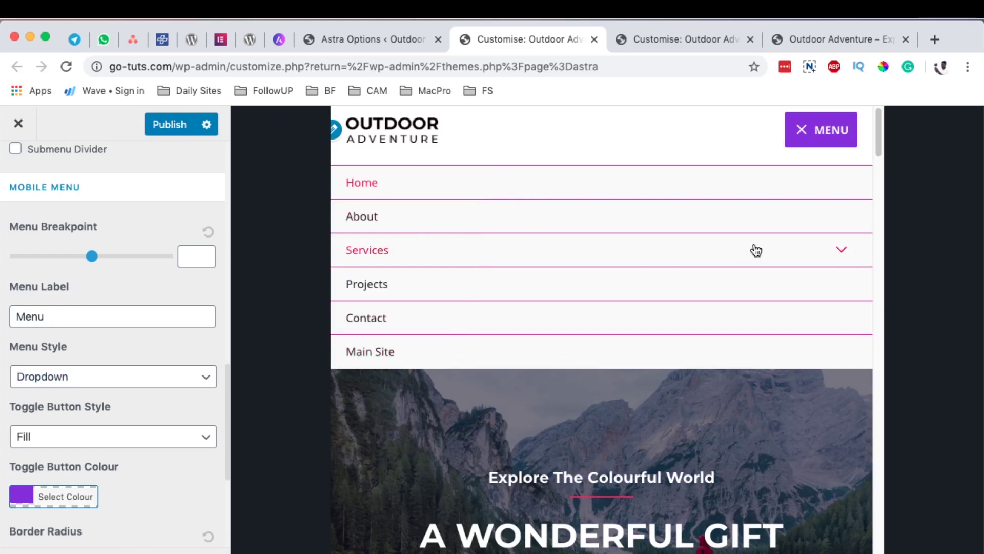
left_click(49, 377)
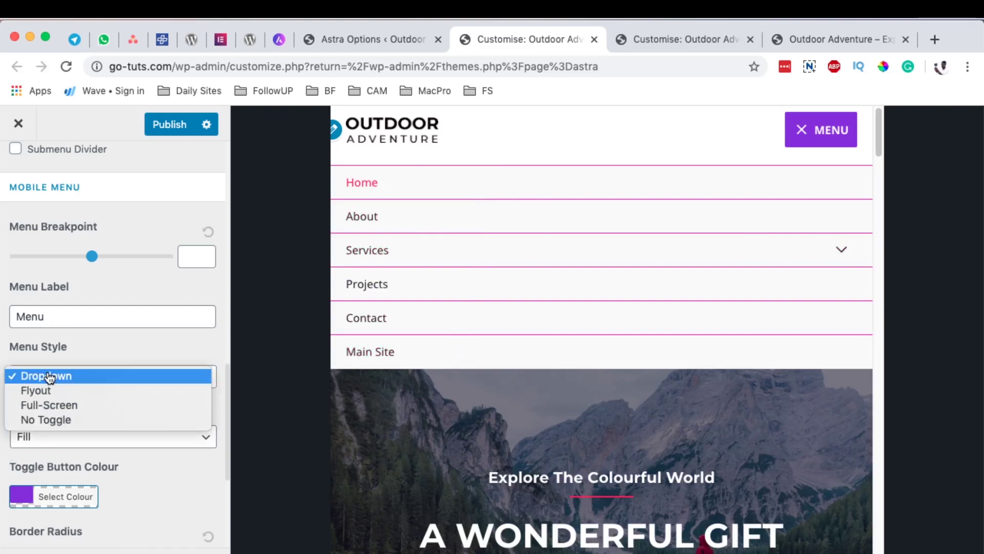
left_click(49, 391)
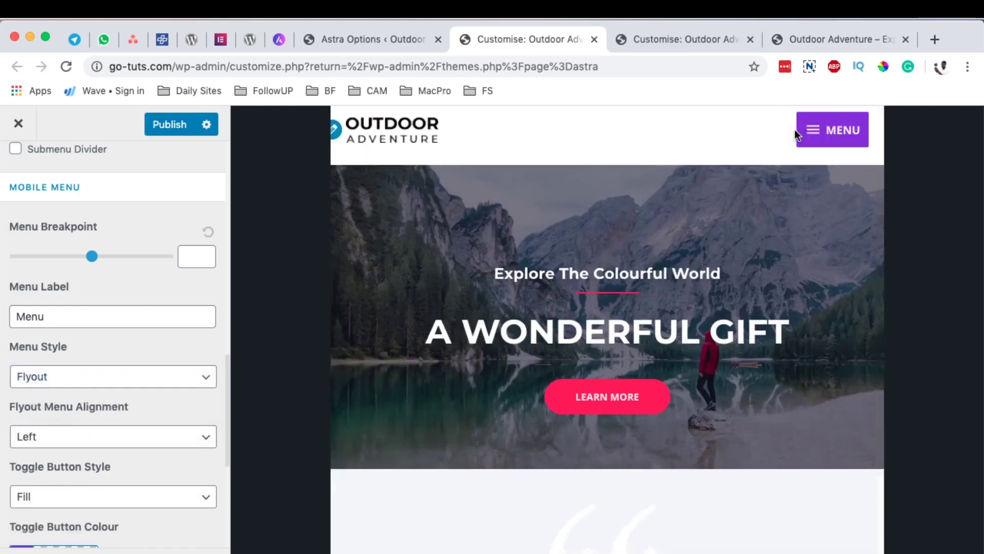
left_click(797, 131)
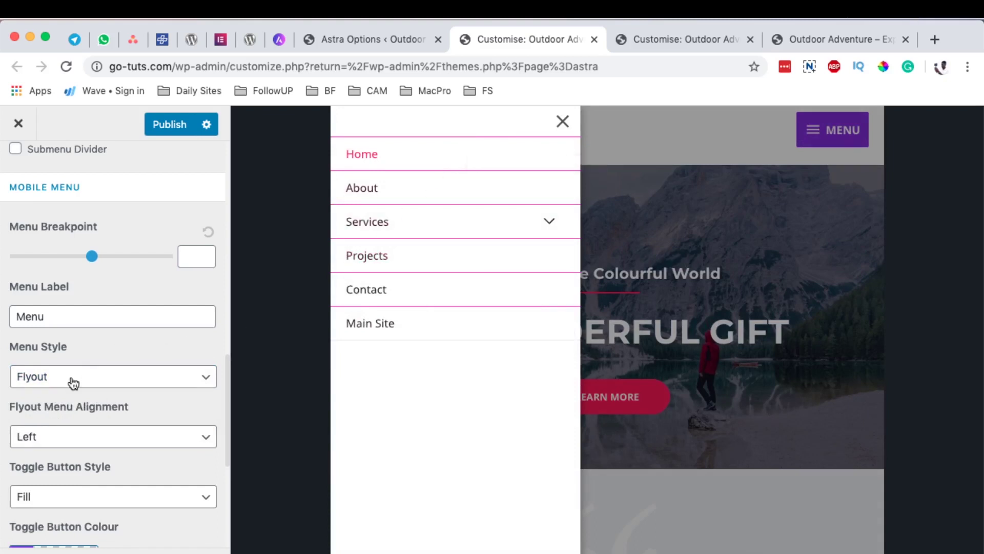
Set the Flyout Menu Alignment to Right and check the flyout menu in the preview, closing it when done.
left_click(36, 439)
left_click(36, 451)
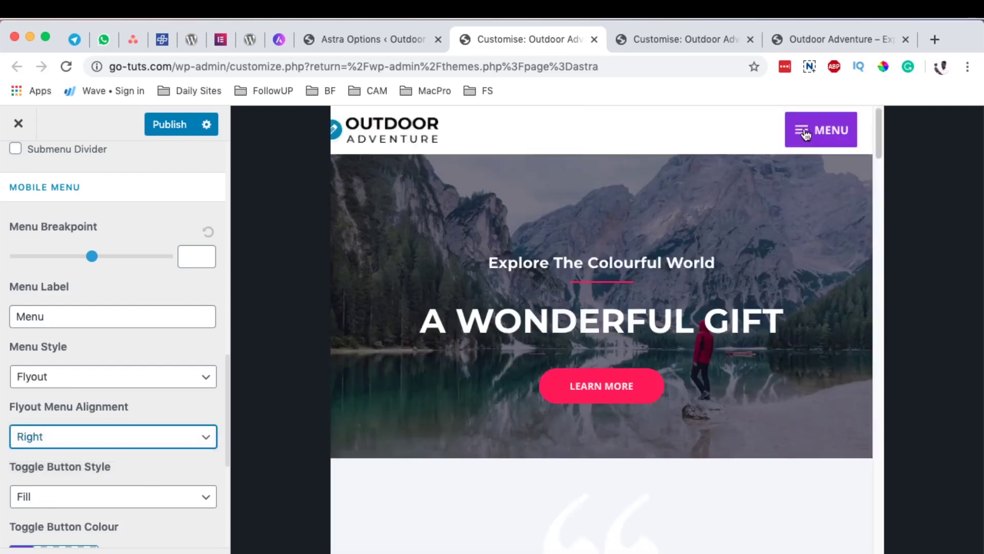
left_click(805, 130)
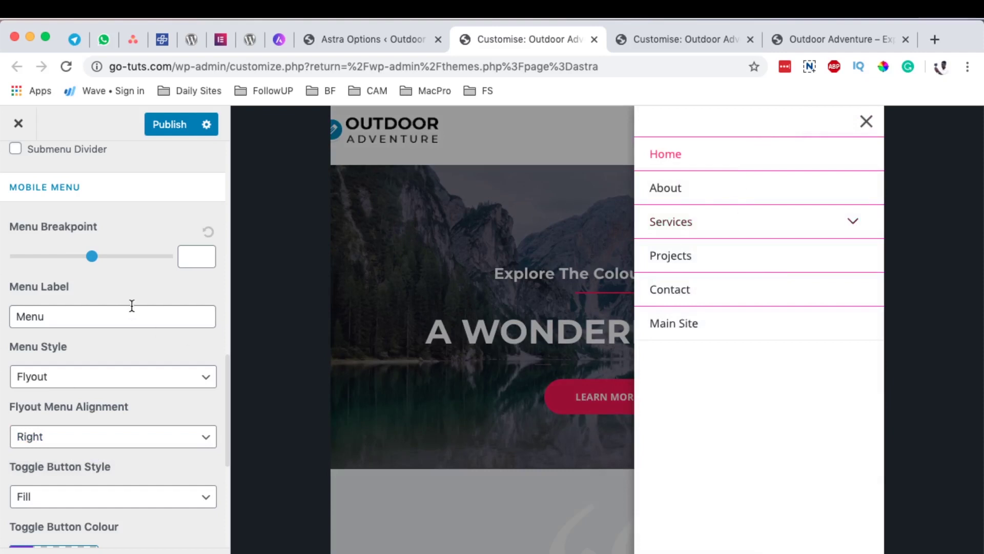
scroll(136, 287, "down", 2)
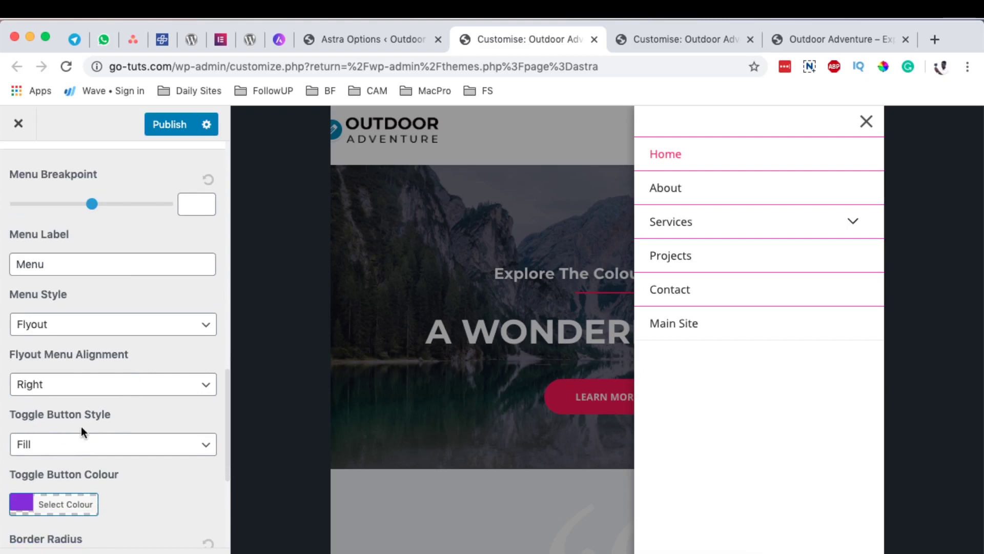
left_click(867, 121)
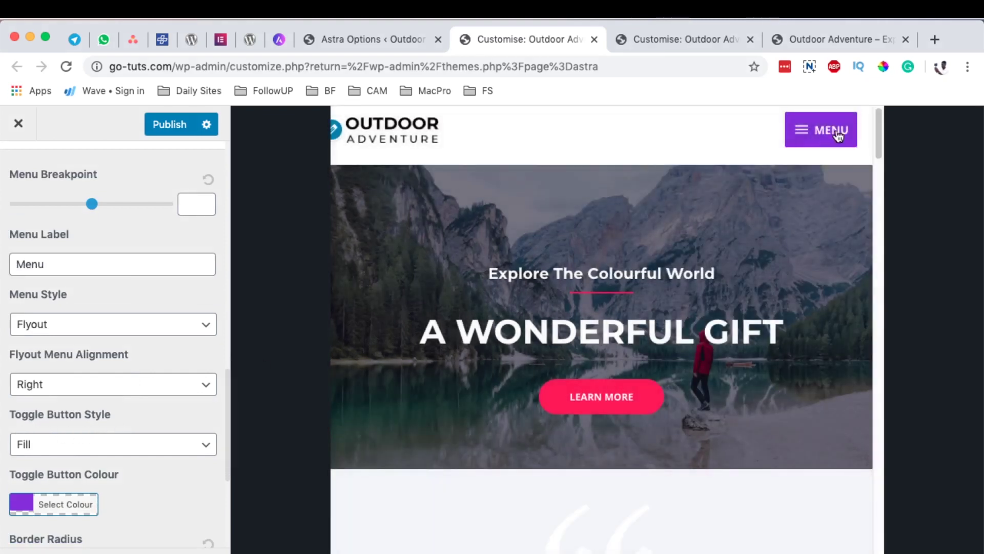
Try the Outline and Minimal options for the mobile menu's Toggle Button Style, and settle on Outline.
scroll(65, 400, "down", 2)
left_click(72, 388)
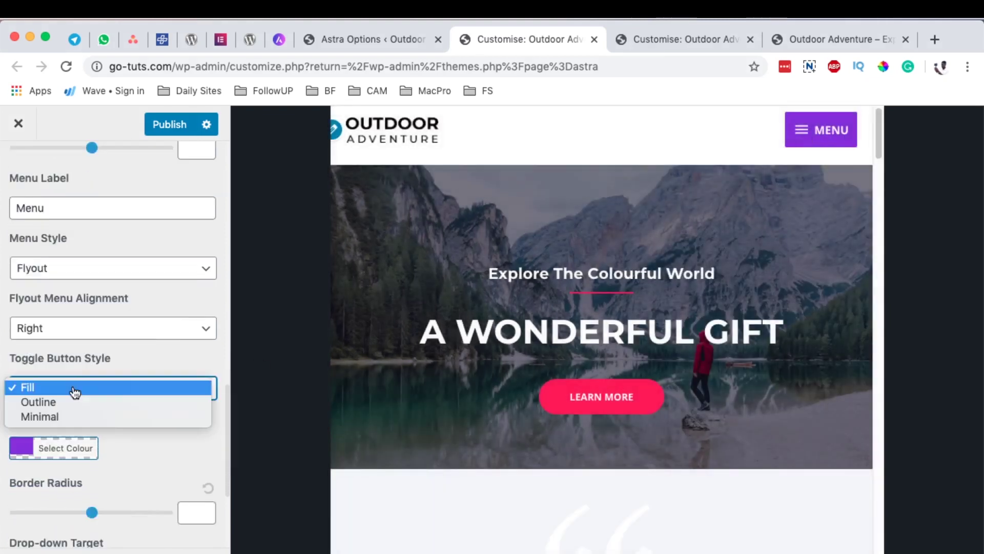
left_click(66, 403)
left_click(80, 394)
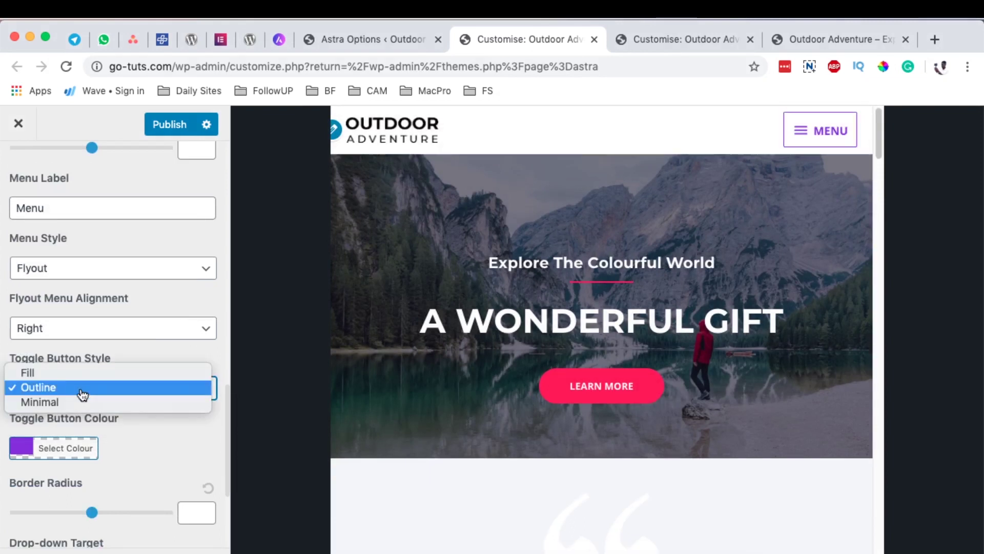
left_click(72, 404)
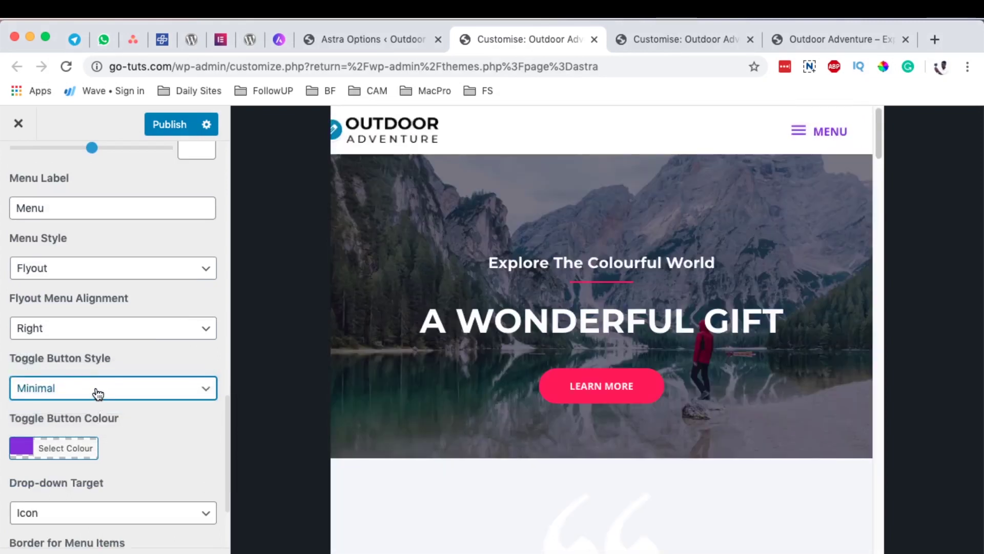
left_click(97, 393)
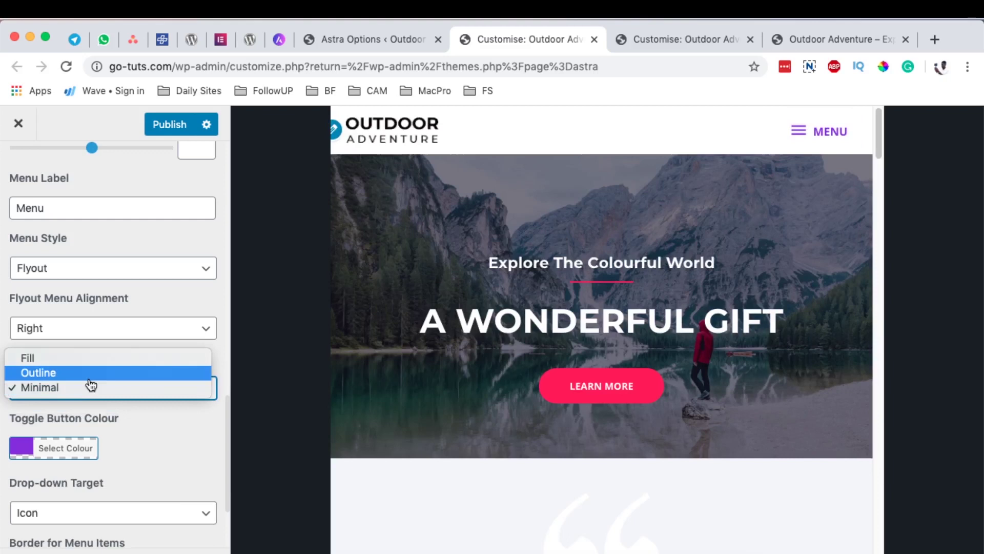
left_click(72, 371)
Change the Toggle Button Colour to a pinkish red.
scroll(154, 410, "down", 3)
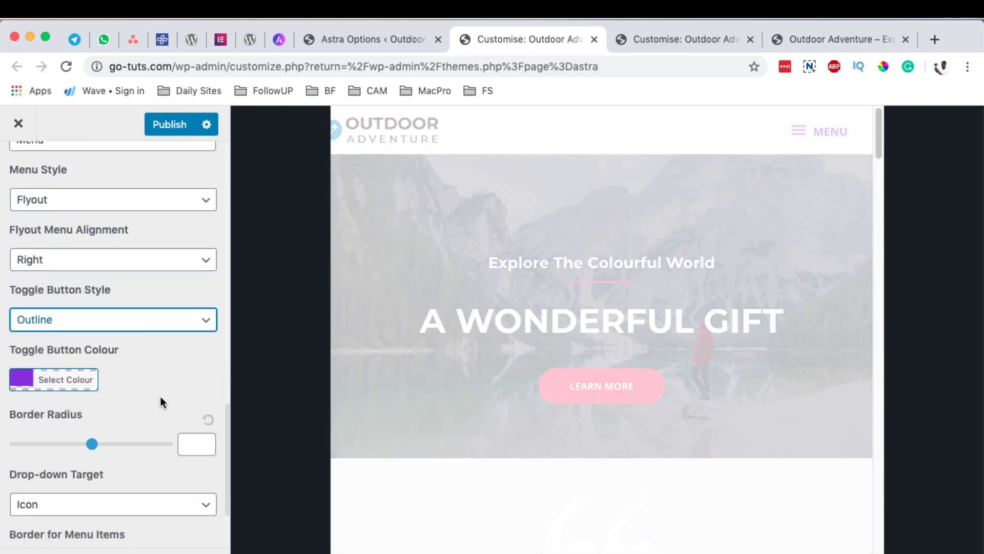
left_click(21, 382)
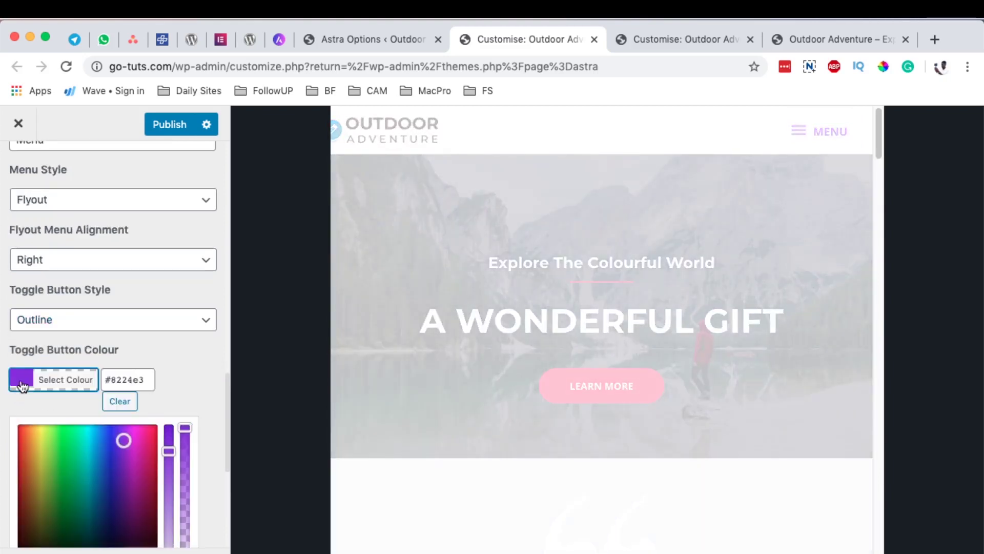
left_click_drag(21, 457, 150, 444)
left_click(156, 351)
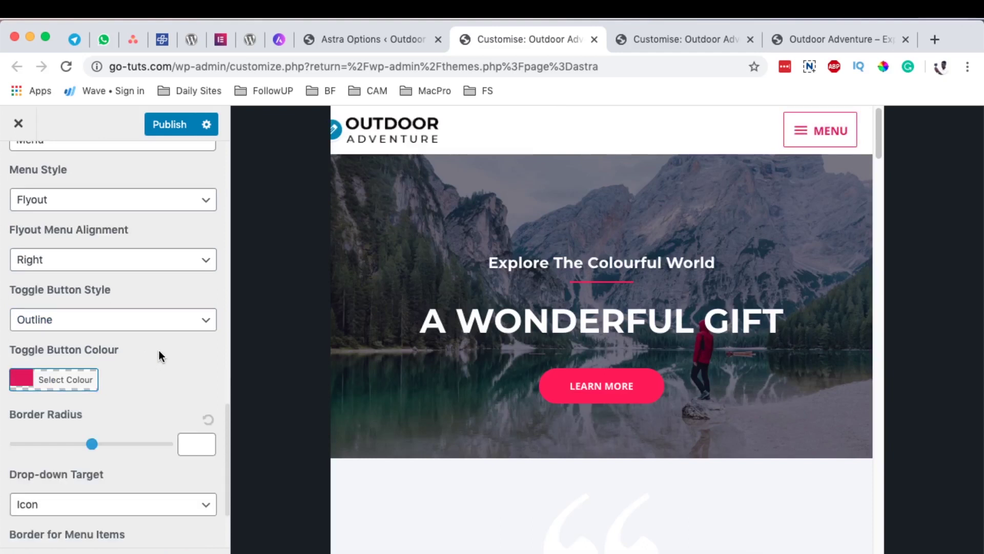
Try a rounded Border Radius of 20 on the menu toggle button, and set the radius to 0.
scroll(151, 379, "down", 2)
left_click(189, 385)
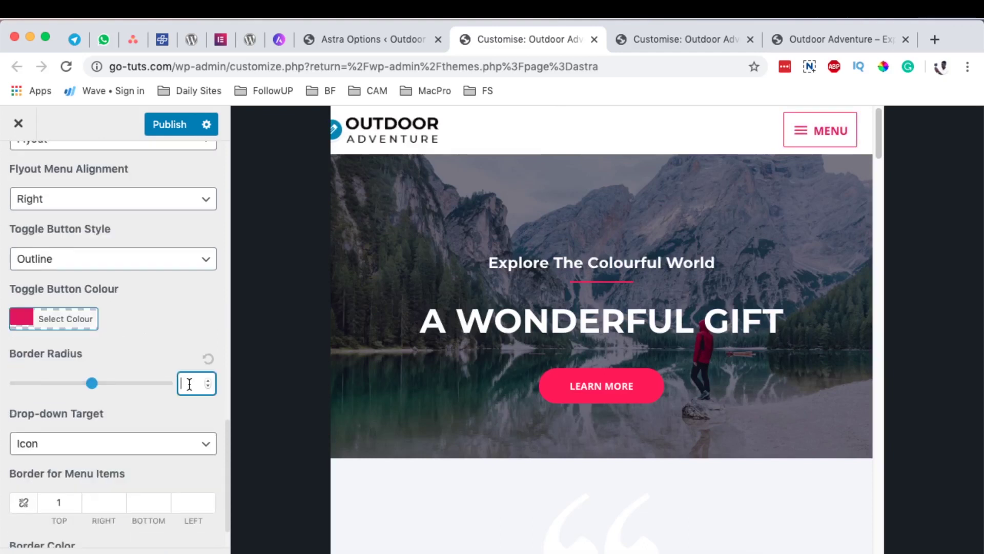
type("10")
key("BackSpace")
key("BackSpace")
type("00")
left_click(209, 381)
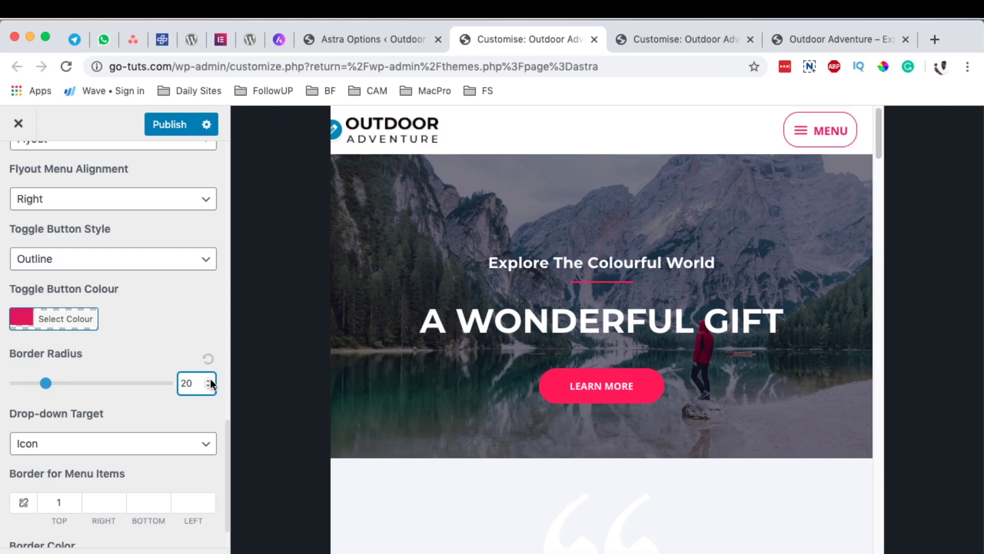
key("BackSpace")
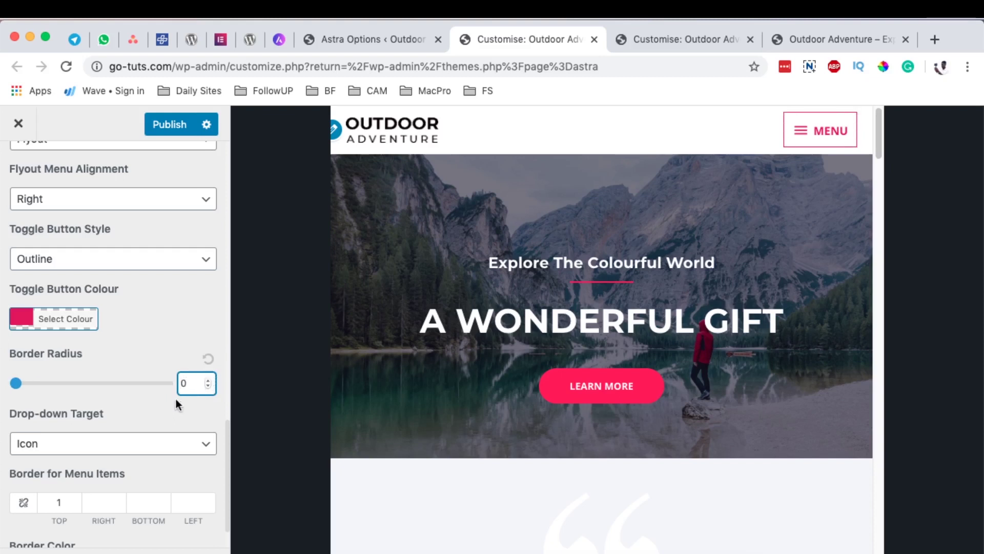
Check the Drop-down Target options and test the Icon target on the Services submenu in the previewed flyout menu.
scroll(174, 405, "down", 3)
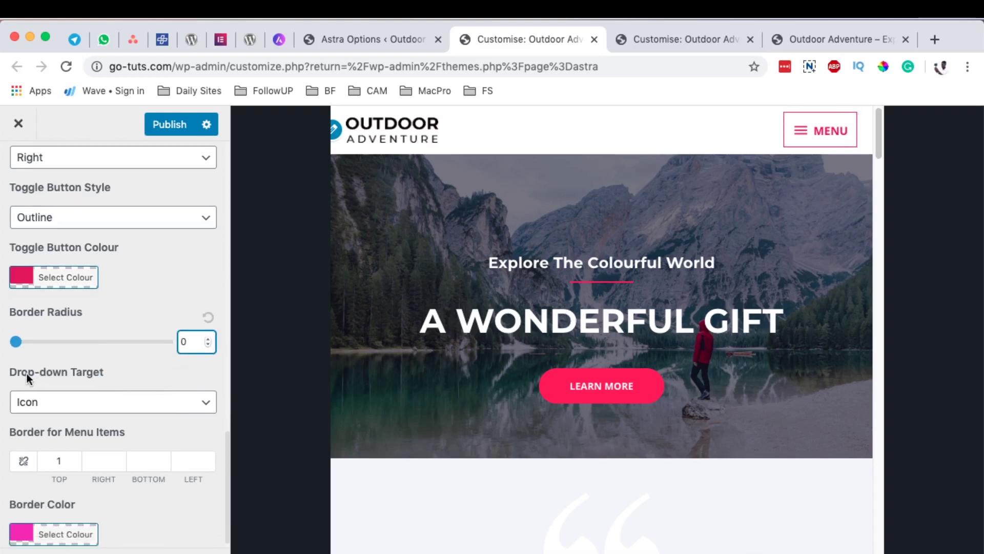
left_click(156, 405)
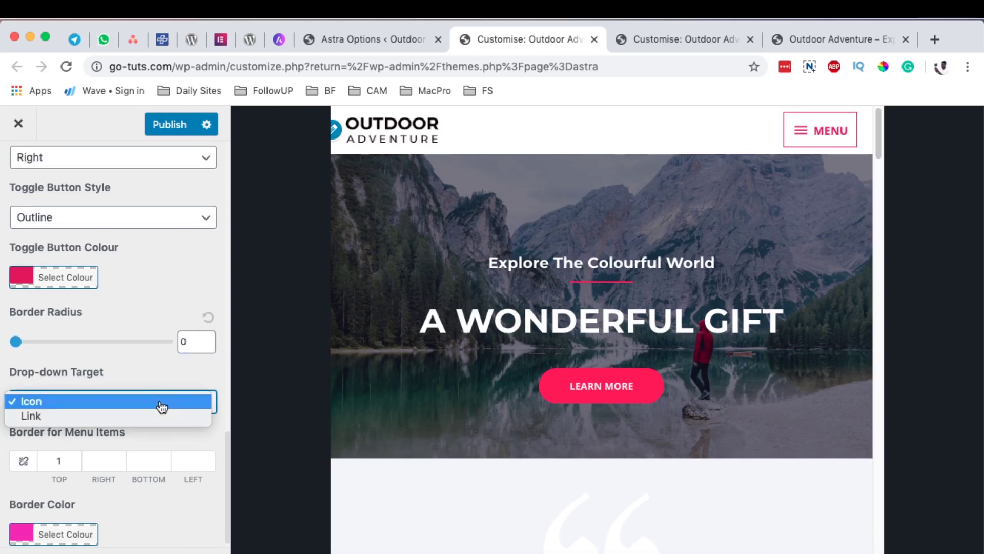
left_click(117, 376)
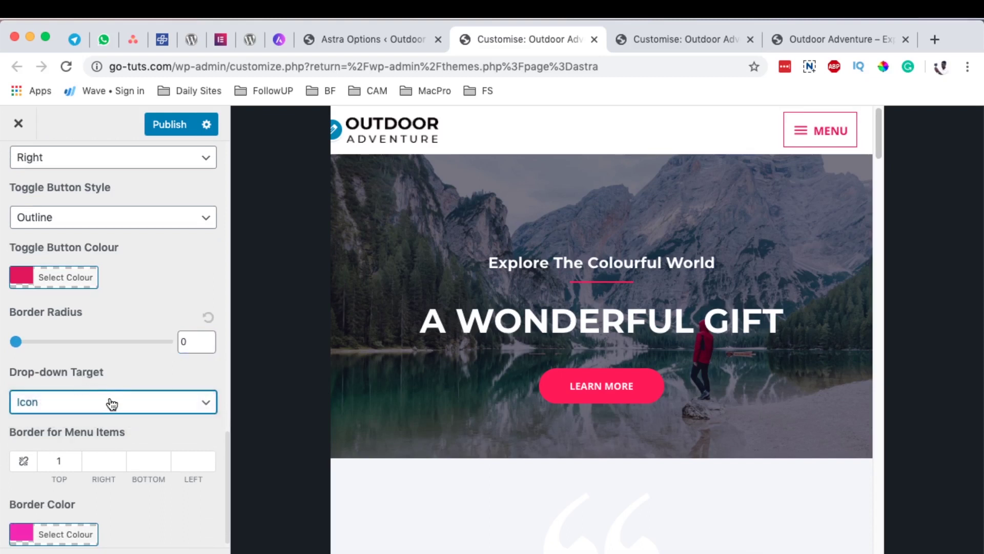
left_click(801, 132)
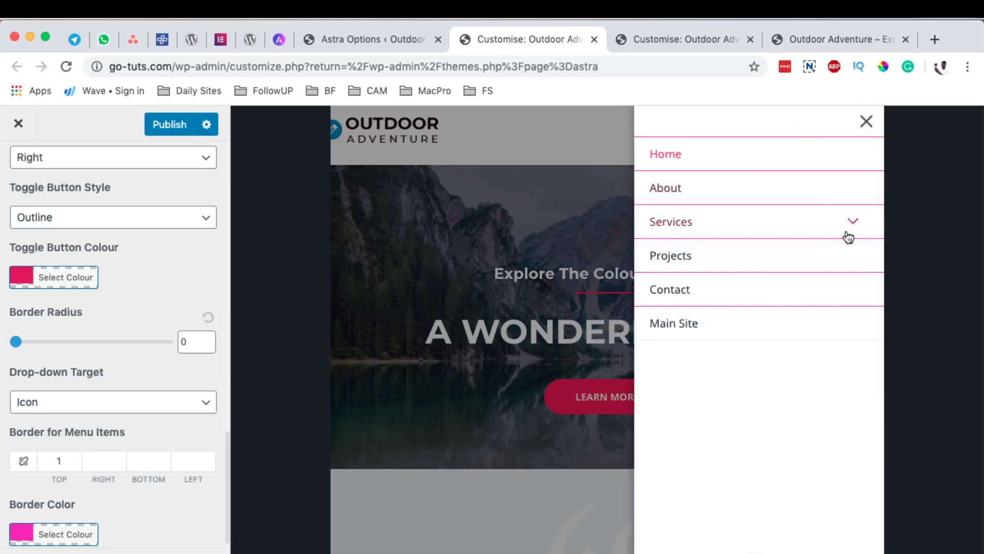
left_click(853, 224)
left_click(853, 224)
Try Link as the Drop-down Target, expanding the Services submenu in the preview, and restore the target to Icon.
left_click(55, 410)
left_click(54, 416)
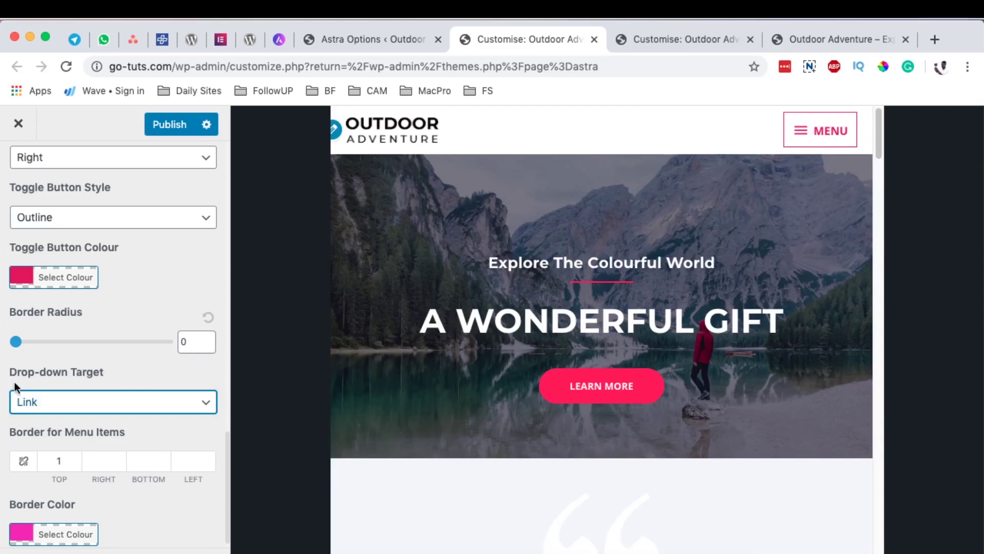
left_click(800, 130)
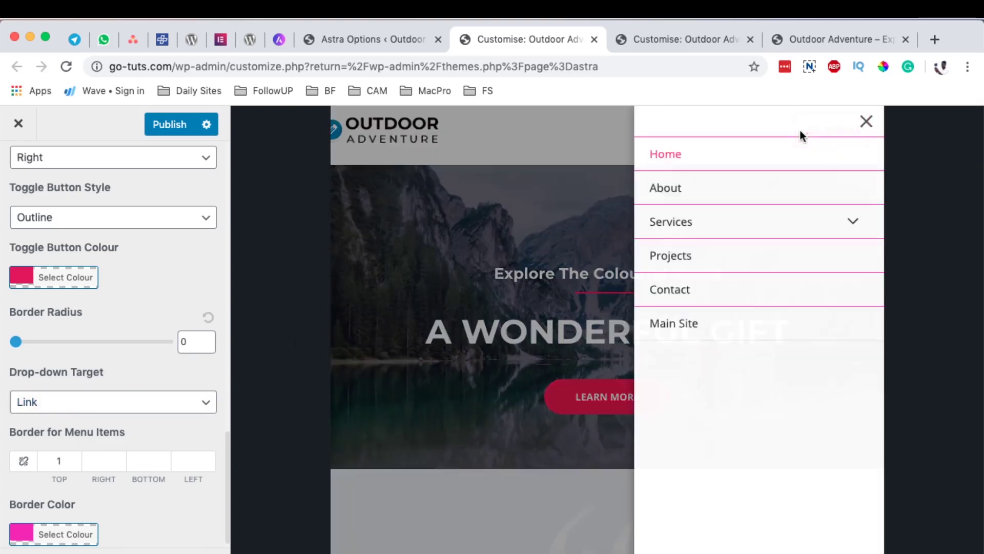
left_click(854, 221)
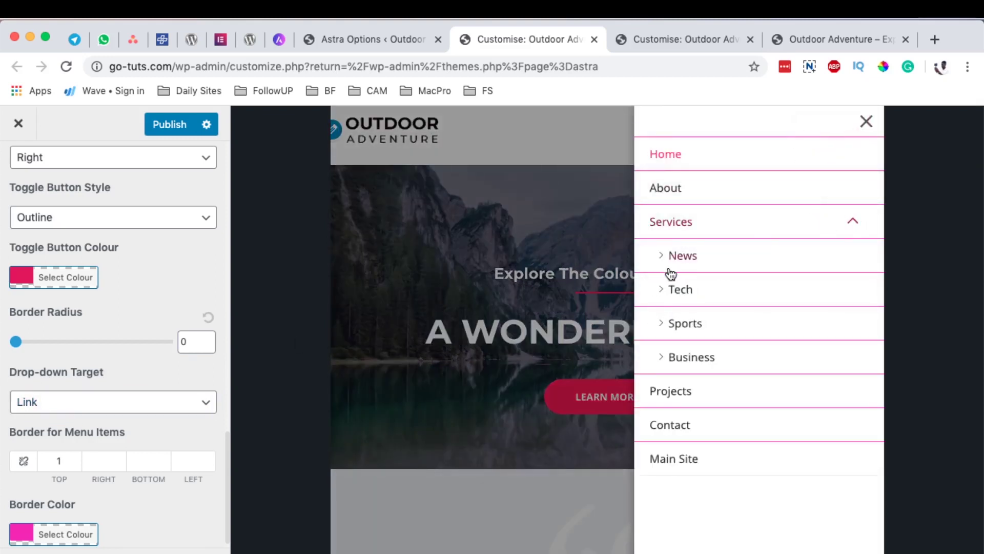
left_click(117, 410)
left_click(54, 386)
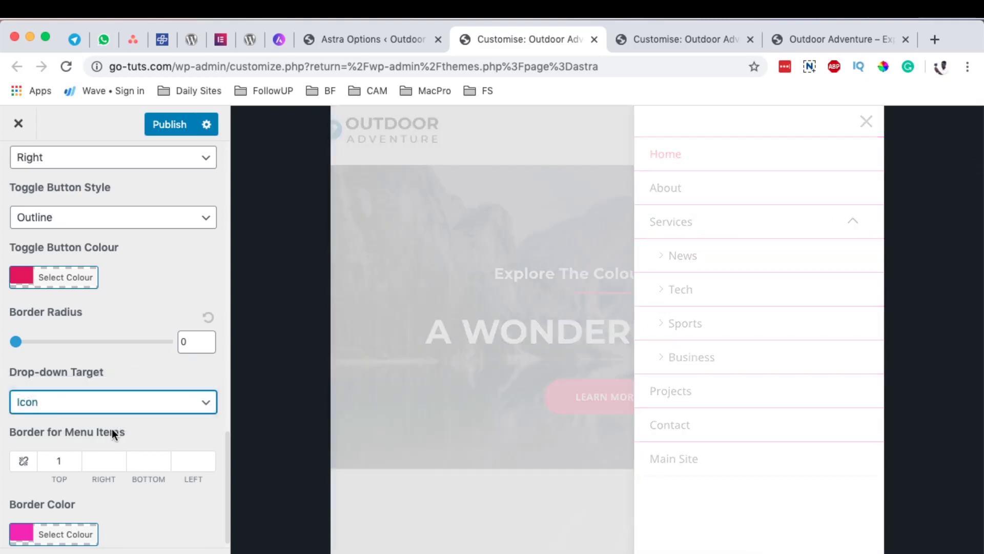
Open the flyout menu in the preview and try a top border of 3 for the menu items.
scroll(113, 423, "down", 1)
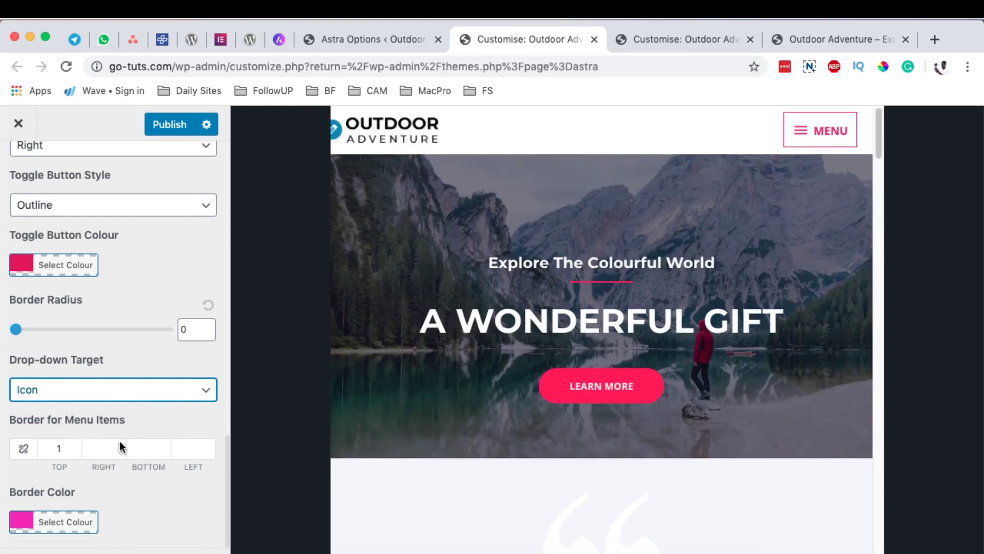
left_click(794, 129)
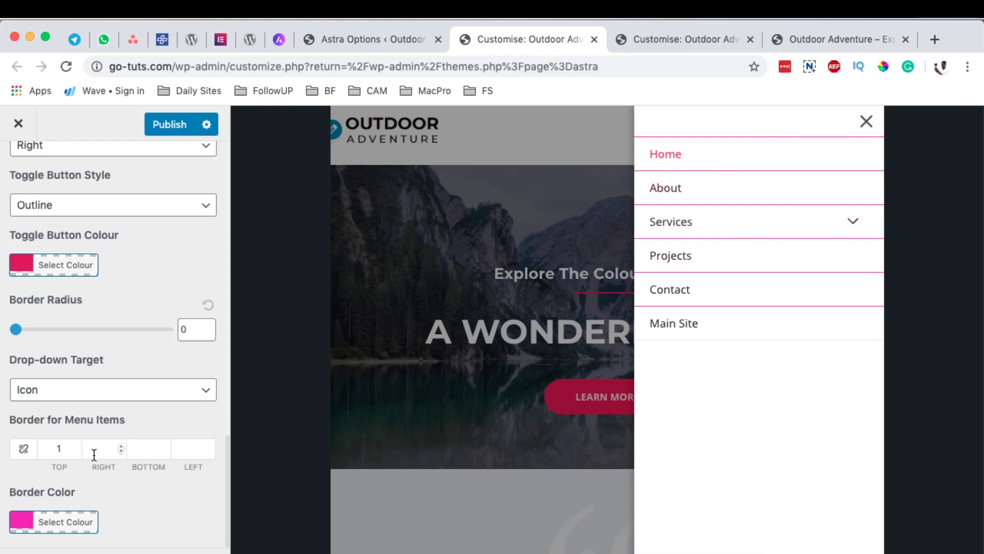
left_click_drag(62, 449, 51, 449)
type("3")
key("BackSpace")
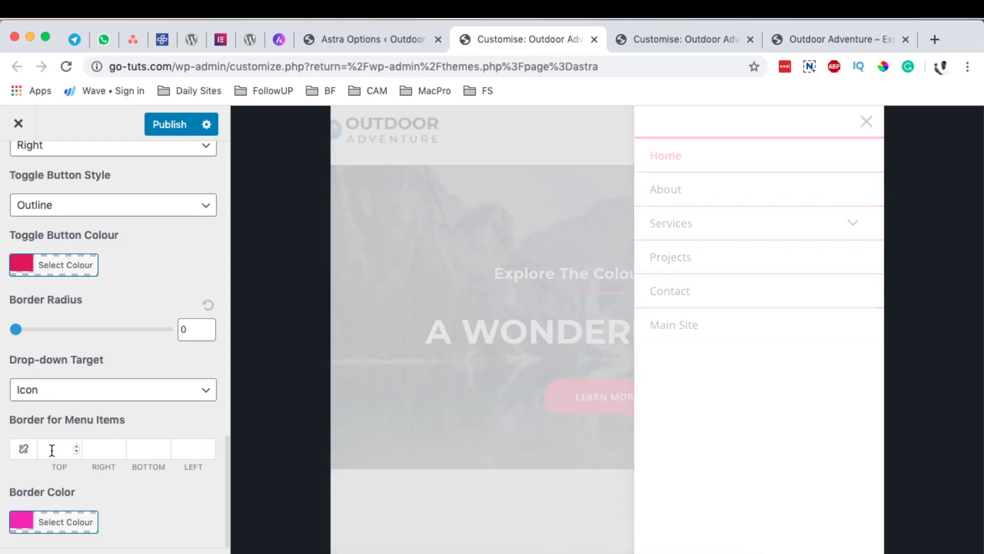
Try a Border for Menu Items of 1 on all four sides and open the flyout menu in the preview.
type("1")
left_click(93, 448)
type("1")
left_click(140, 448)
type("1")
left_click(204, 449)
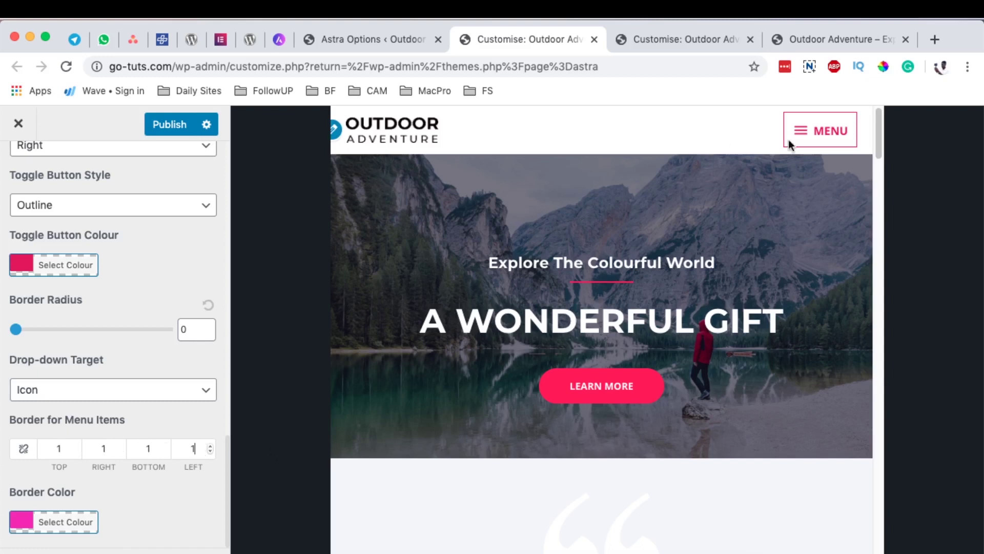
left_click(799, 131)
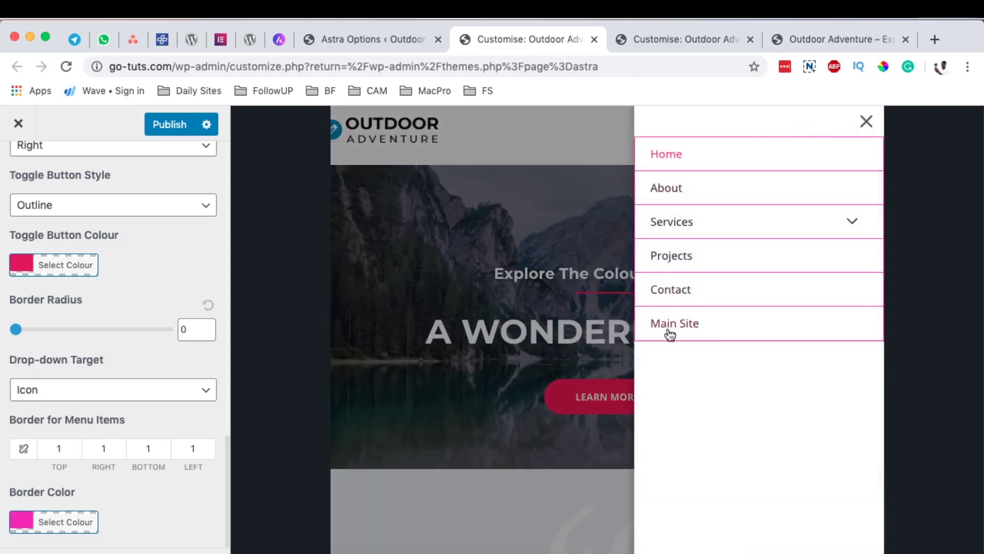
Clear the top, right, bottom and left values of Border for Menu Items and check the previewed flyout menu.
left_click(104, 447)
key("BackSpace")
left_click(151, 448)
key("BackSpace")
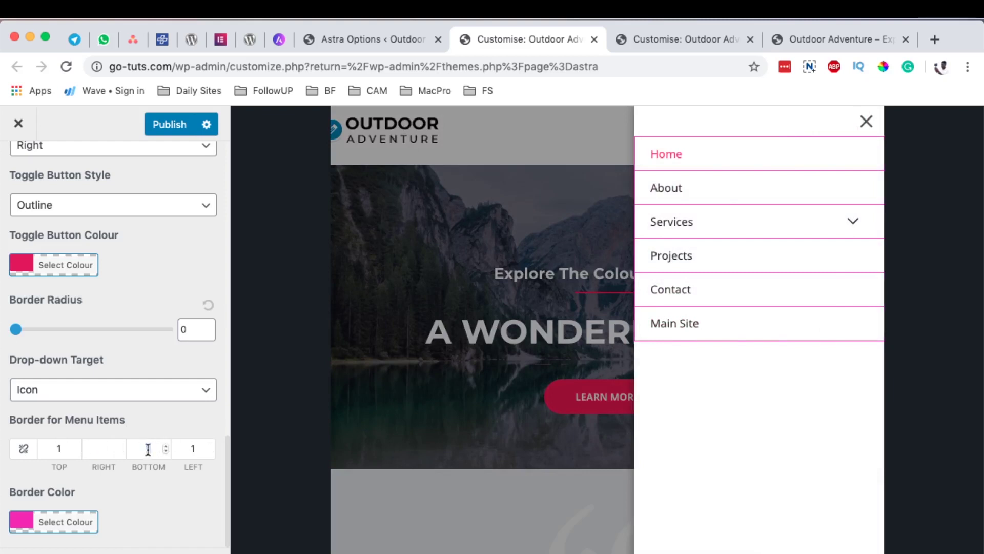
left_click(191, 448)
key("BackSpace")
left_click(61, 448)
key("BackSpace")
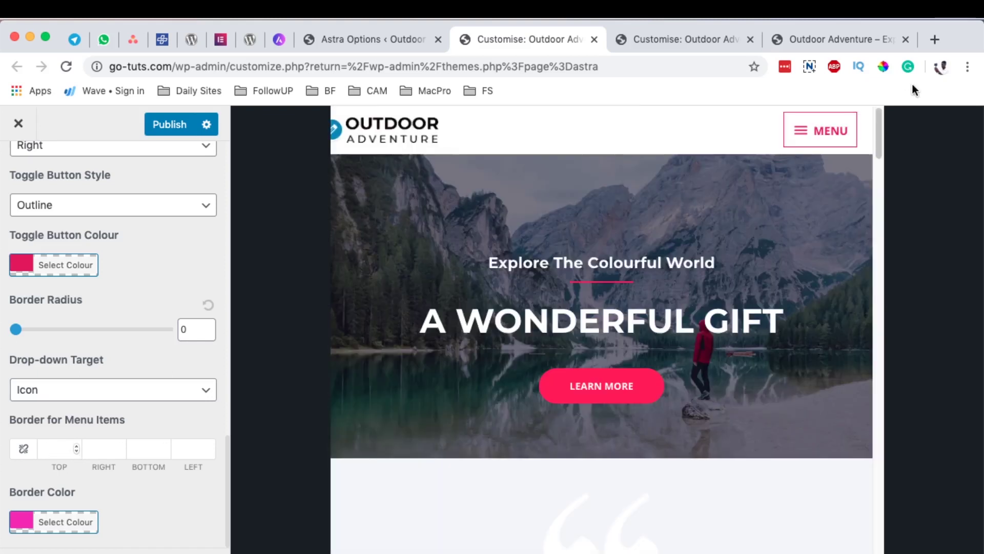
left_click(809, 131)
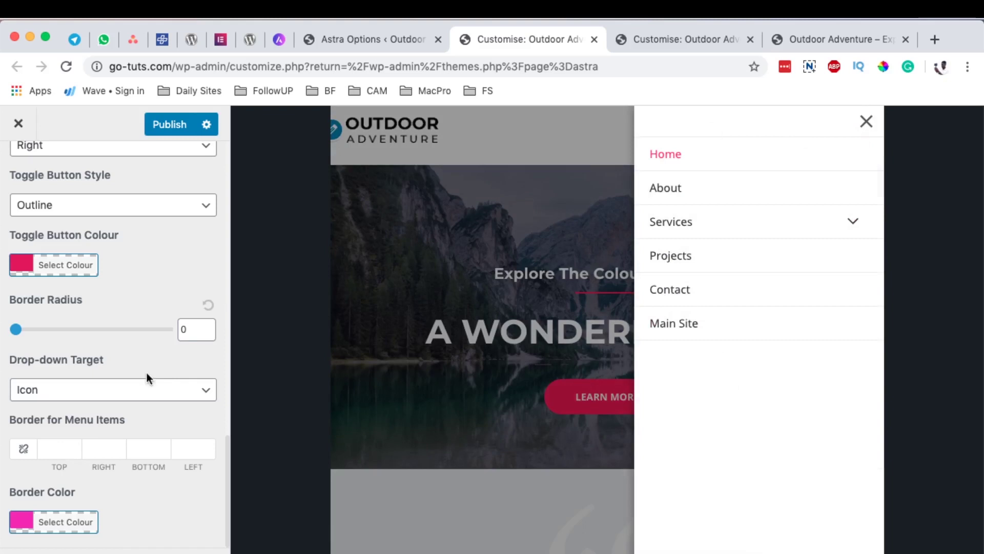
Clear the Border Color of the menu items.
left_click(36, 520)
scroll(172, 442, "down", 4)
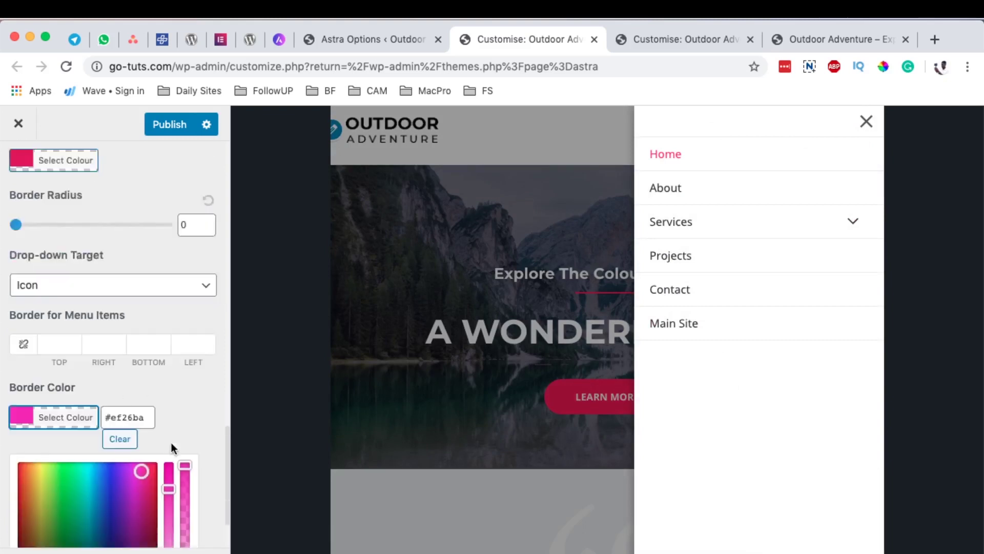
left_click(120, 351)
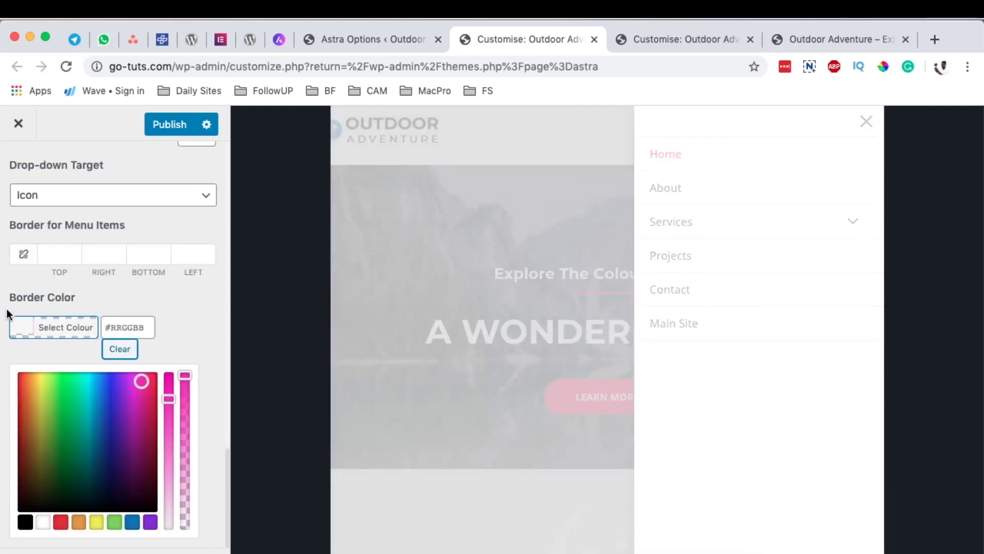
Try green #47e51b and black #000000 as the Toggle Button Colour, and clear the colour.
scroll(40, 394, "up", 5)
left_click(23, 312)
left_click_drag(29, 360, 60, 370)
scroll(154, 307, "up", 1)
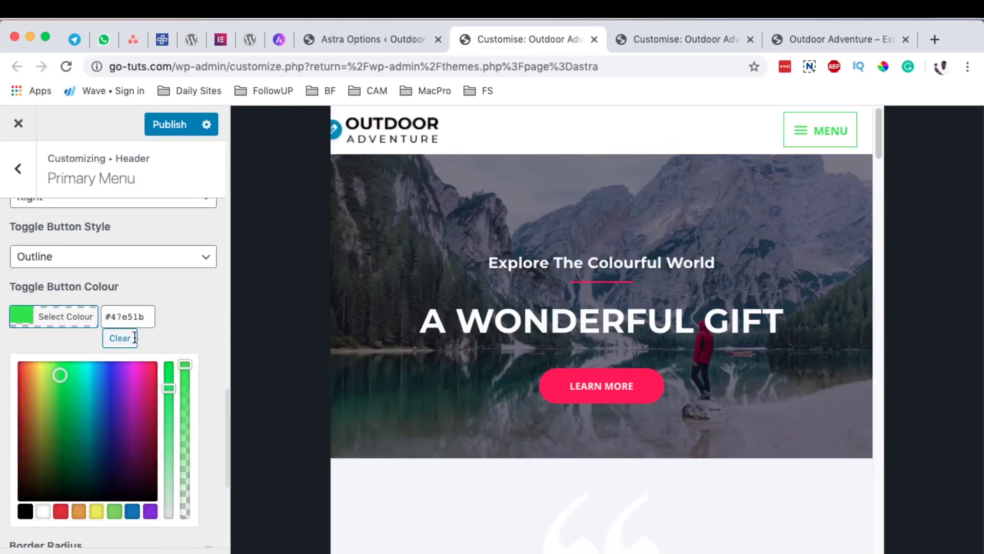
left_click(26, 510)
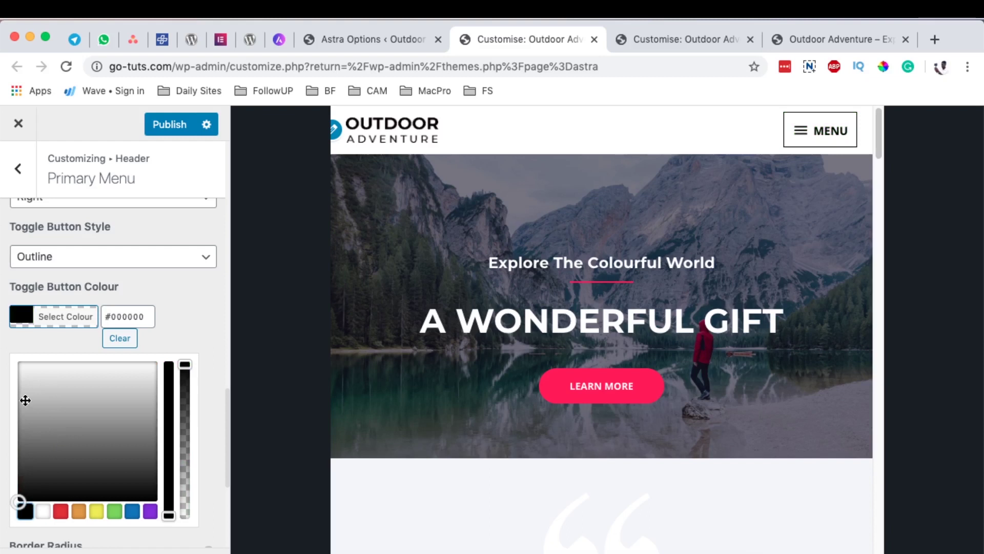
left_click(119, 338)
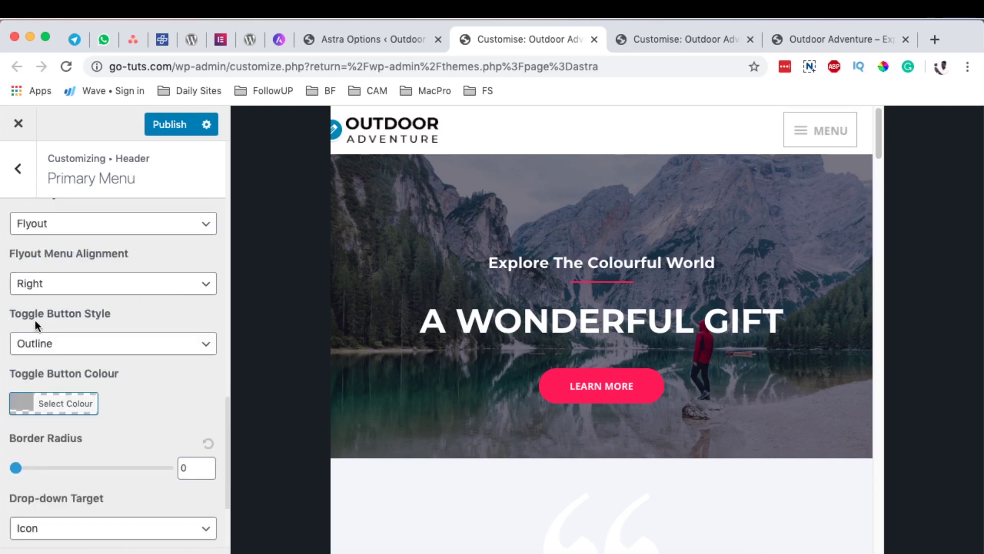
Try blue #1e73be as the Toggle Button Colour, and set it to purple #8224e3.
left_click(70, 405)
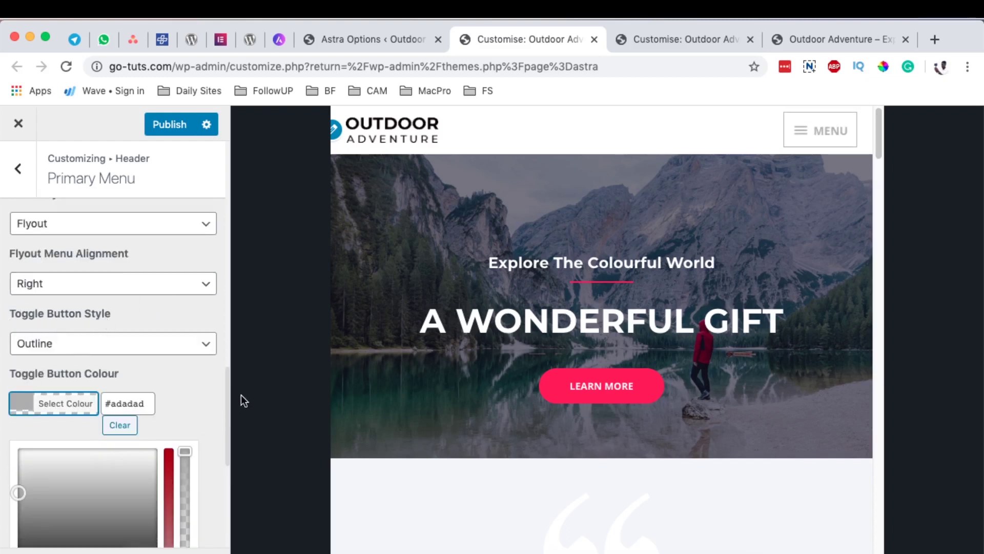
scroll(199, 359, "down", 4)
left_click(132, 399)
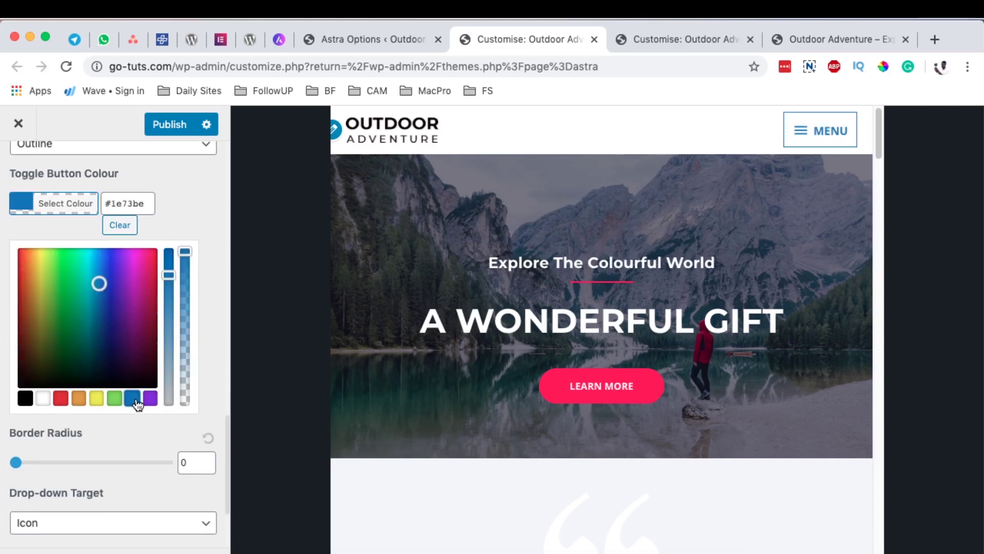
left_click(150, 398)
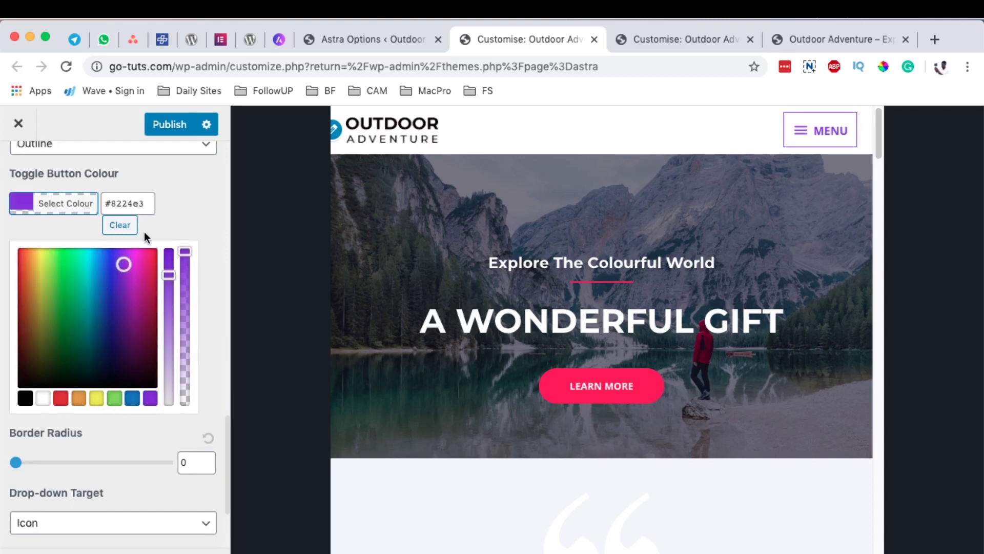
left_click(76, 487)
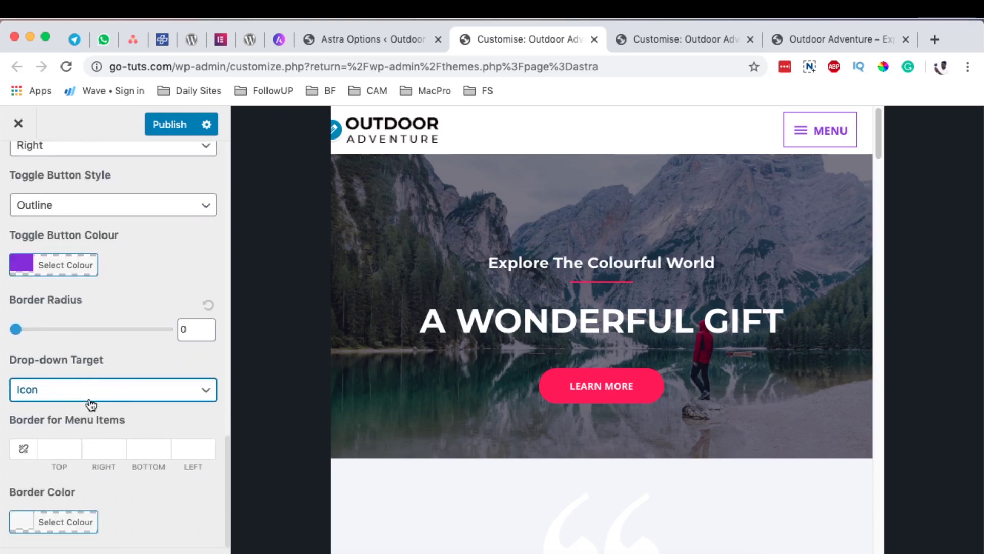
Check the menu item borders in the previewed flyout menu and clear the Border Color once more.
left_click(22, 485)
left_click(15, 523)
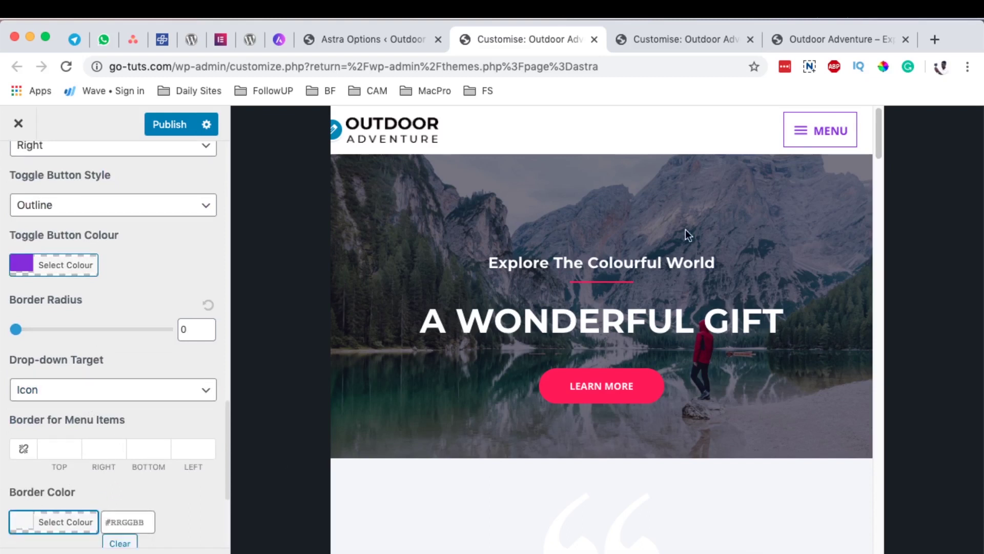
left_click(812, 131)
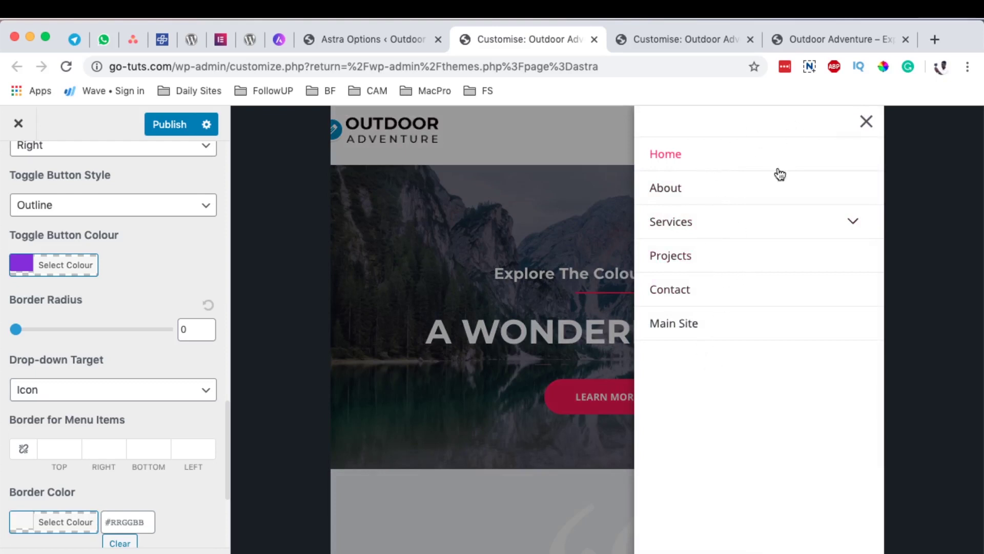
left_click(77, 528)
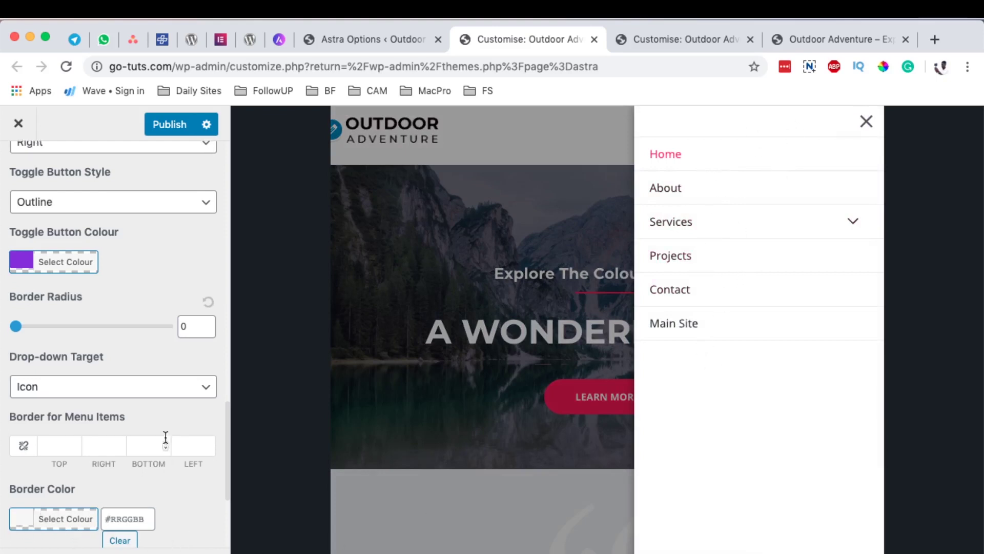
scroll(149, 439, "down", 3)
left_click(125, 469)
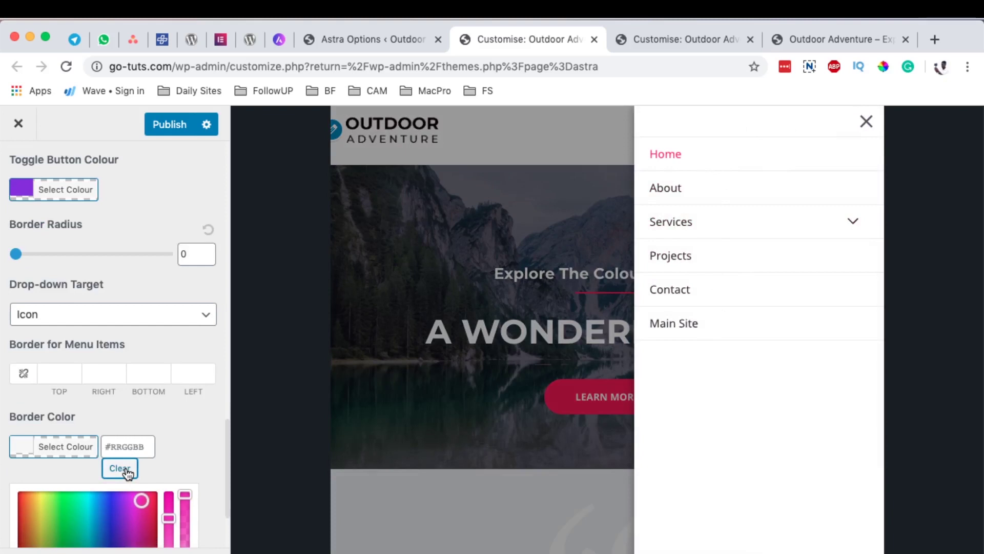
left_click(125, 469)
left_click(46, 522)
scroll(158, 439, "down", 3)
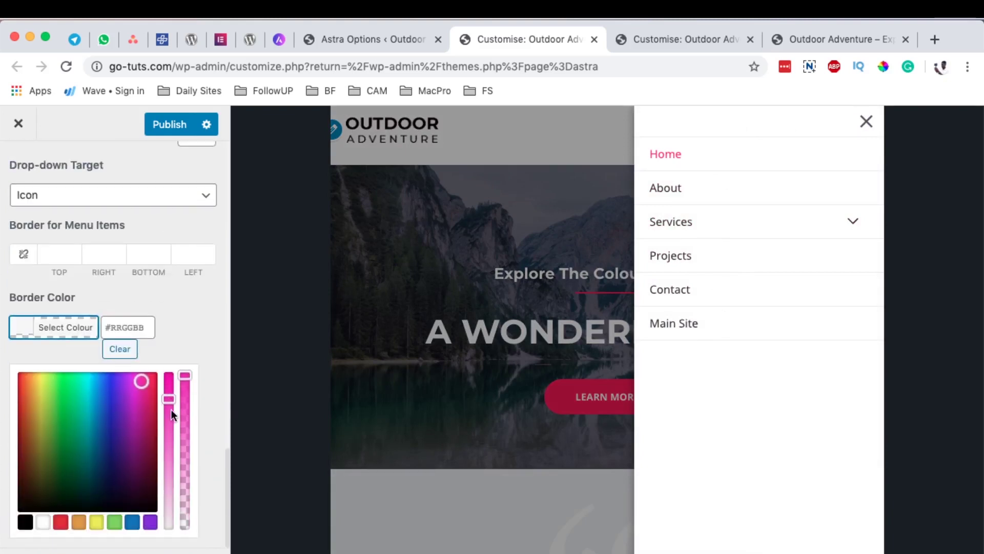
left_click(175, 344)
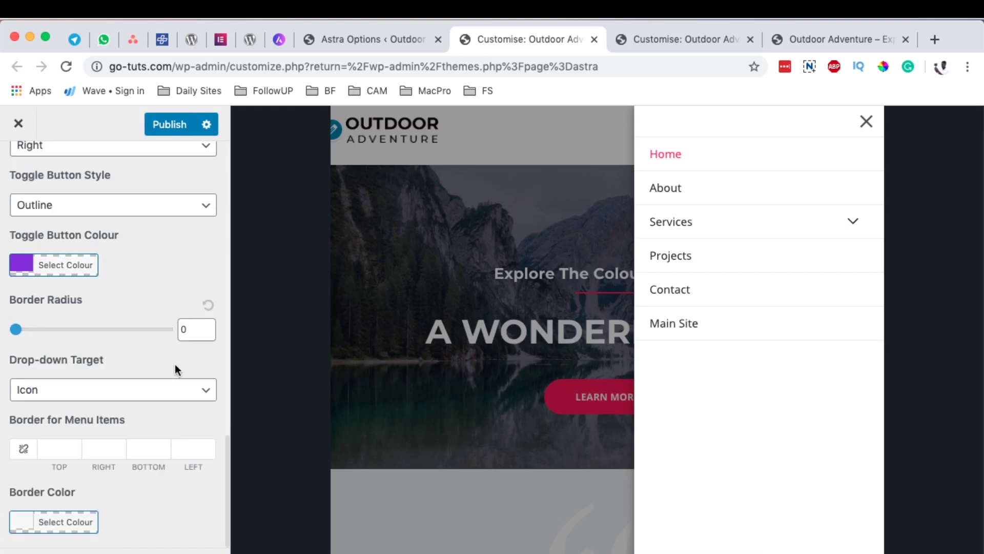
Try Full-Screen as the mobile Menu Style and open the menu in the preview.
left_click(705, 295)
scroll(125, 479, "up", 2)
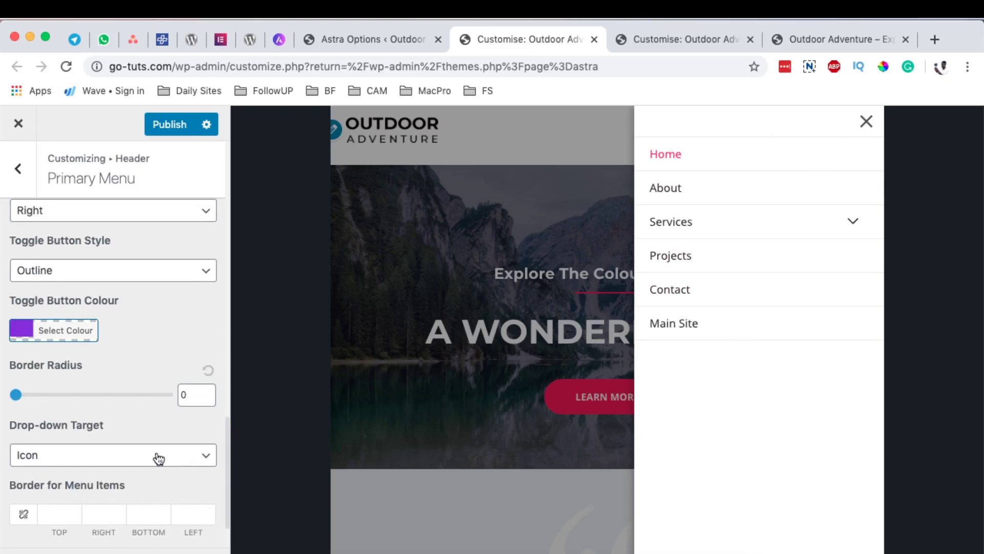
scroll(154, 441, "down", 2)
scroll(143, 417, "up", 5)
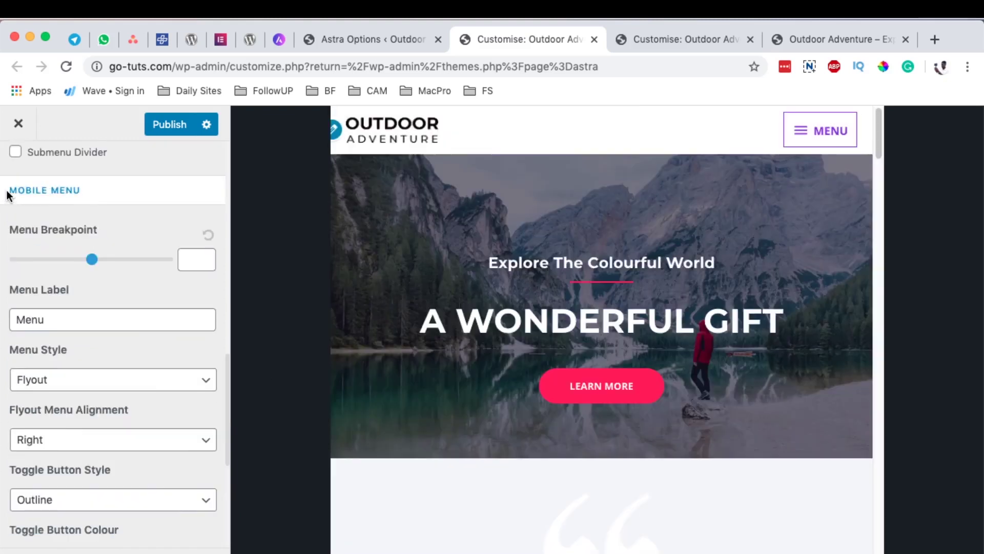
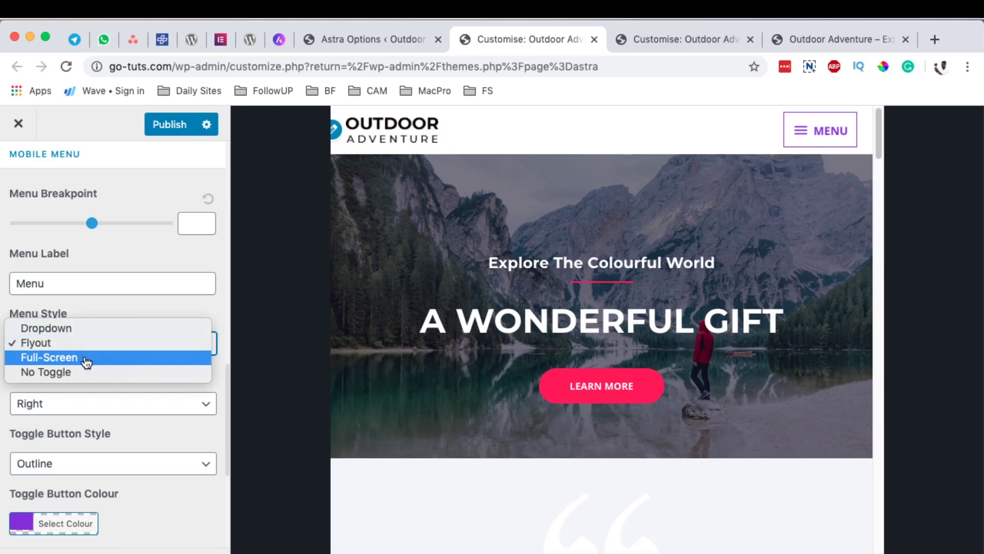
left_click(86, 360)
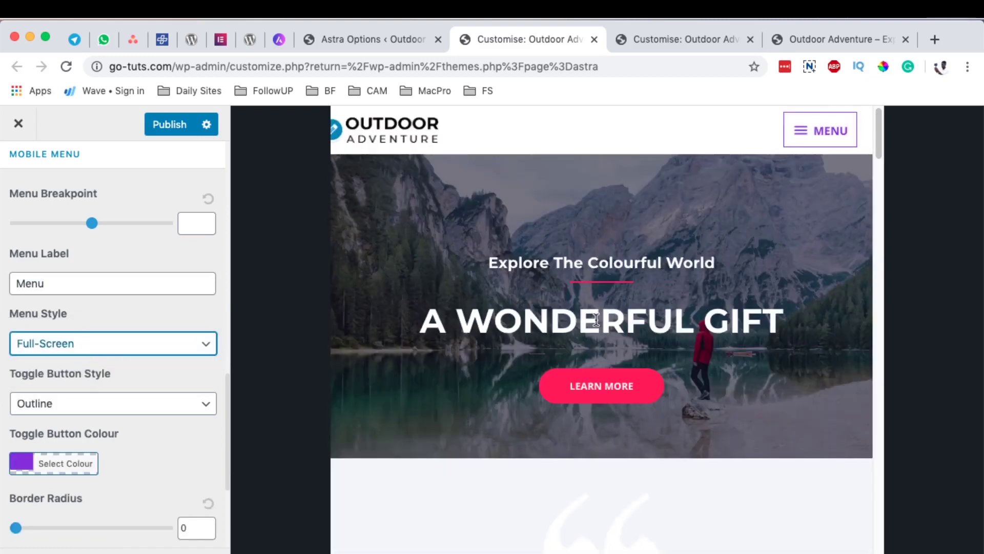
left_click(800, 134)
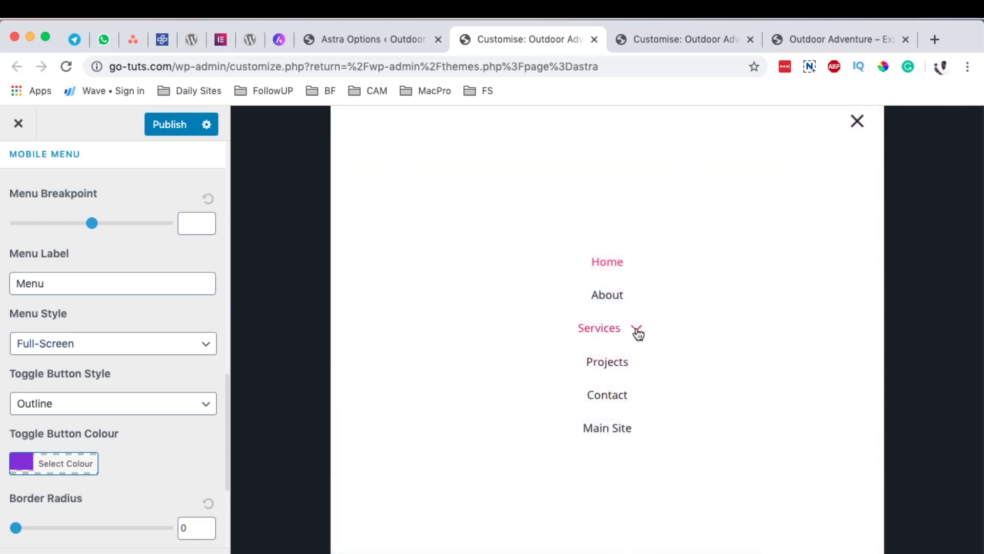
Try No Toggle as the mobile Menu Style, and restore the style to Flyout.
left_click(103, 343)
left_click(74, 374)
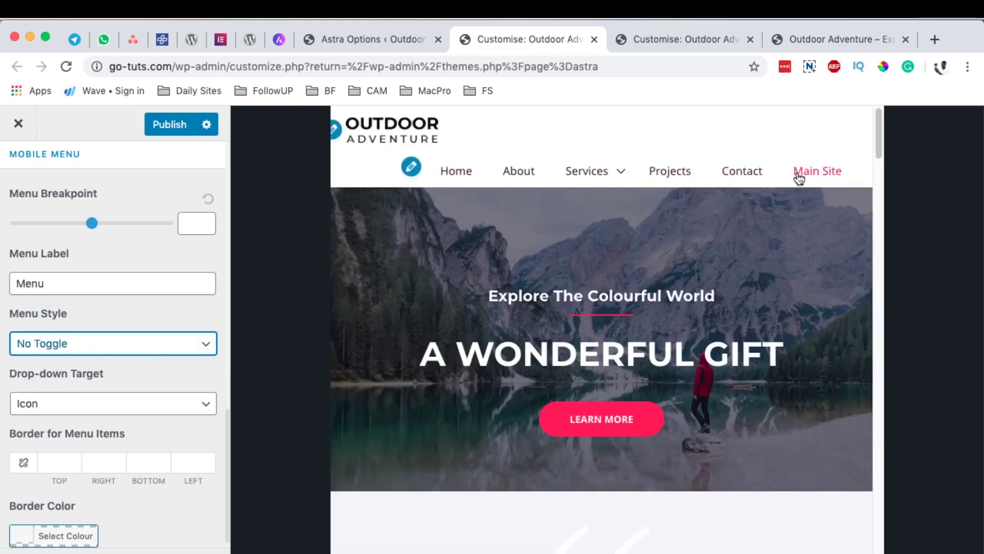
left_click(48, 343)
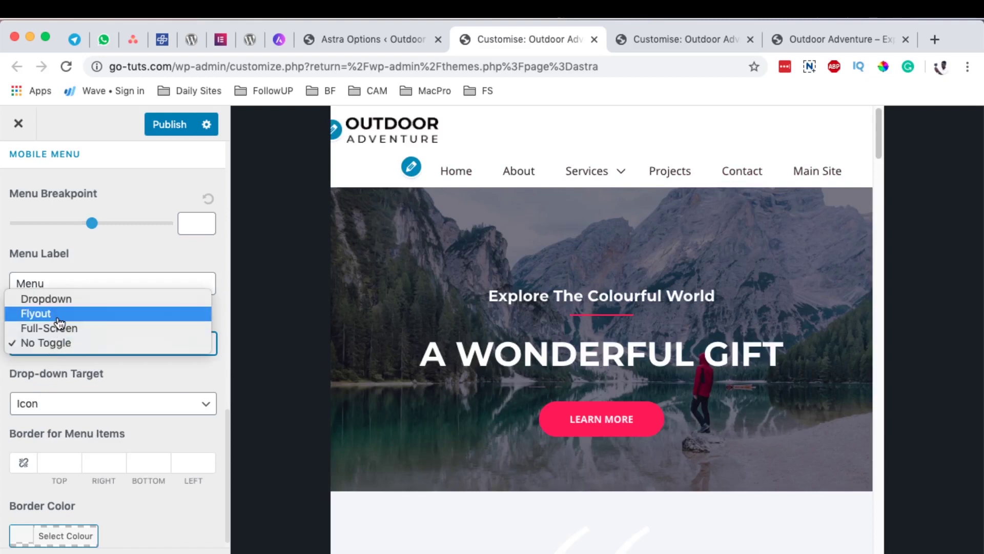
key("Escape")
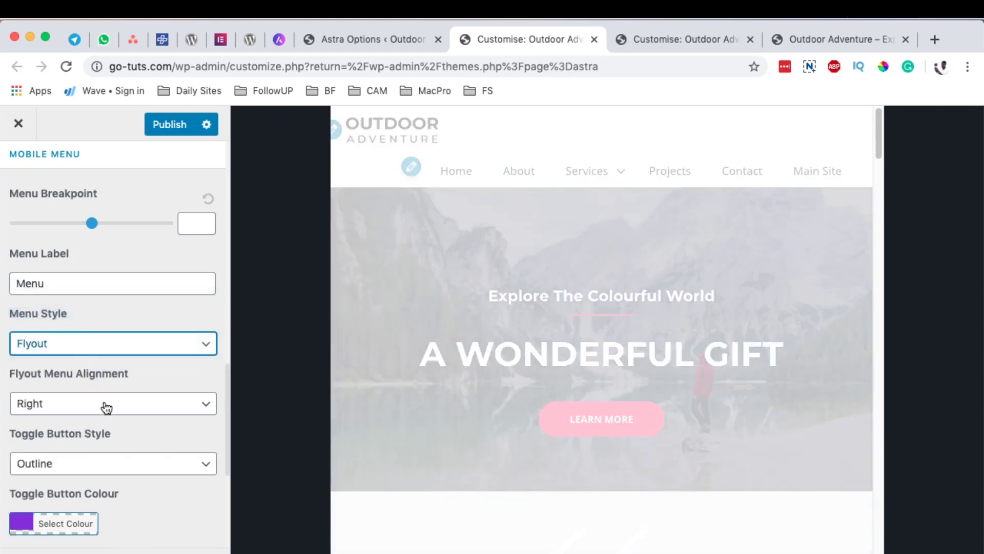
Set the Flyout Menu Alignment to Left, check the opened menu in the preview and return to the Header section.
left_click(106, 407)
left_click(72, 390)
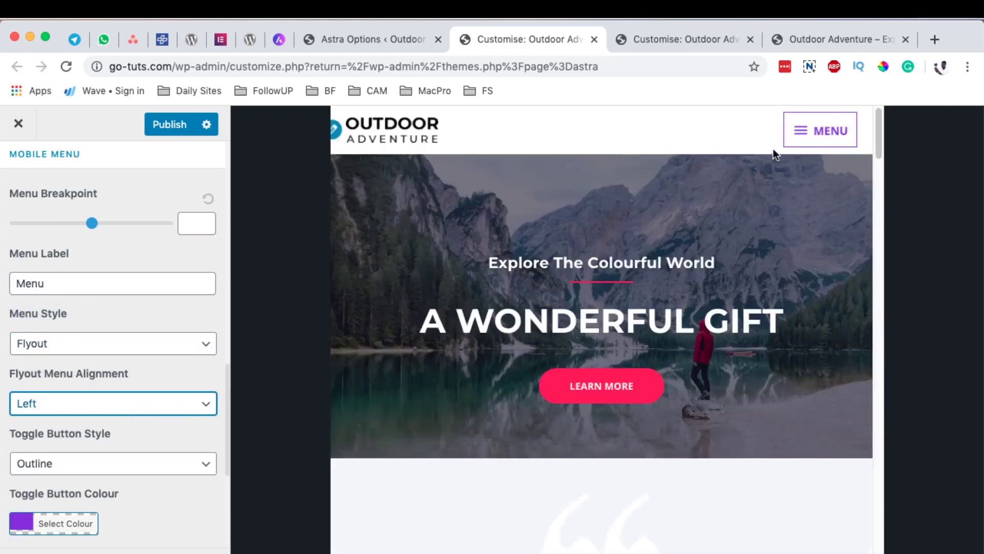
left_click(795, 129)
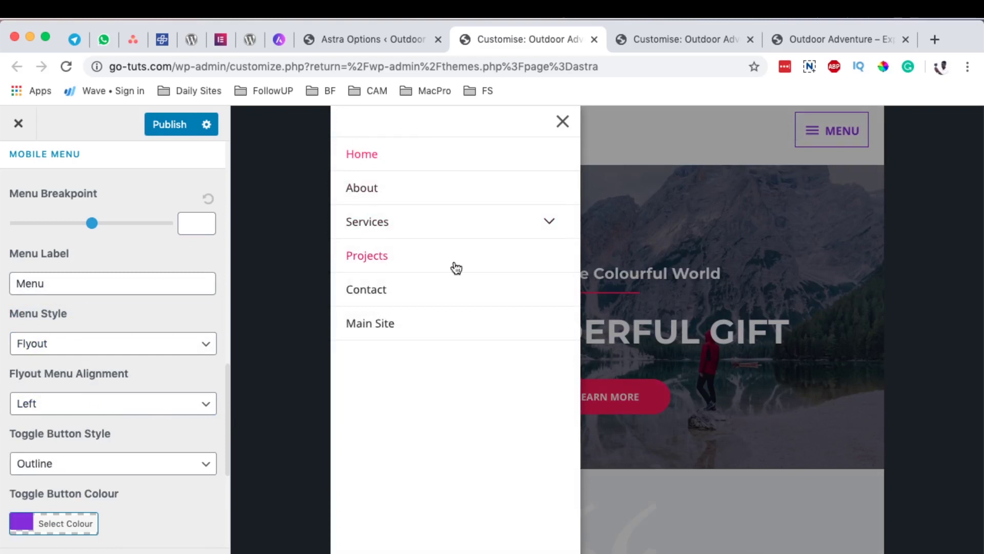
scroll(176, 402, "down", 5)
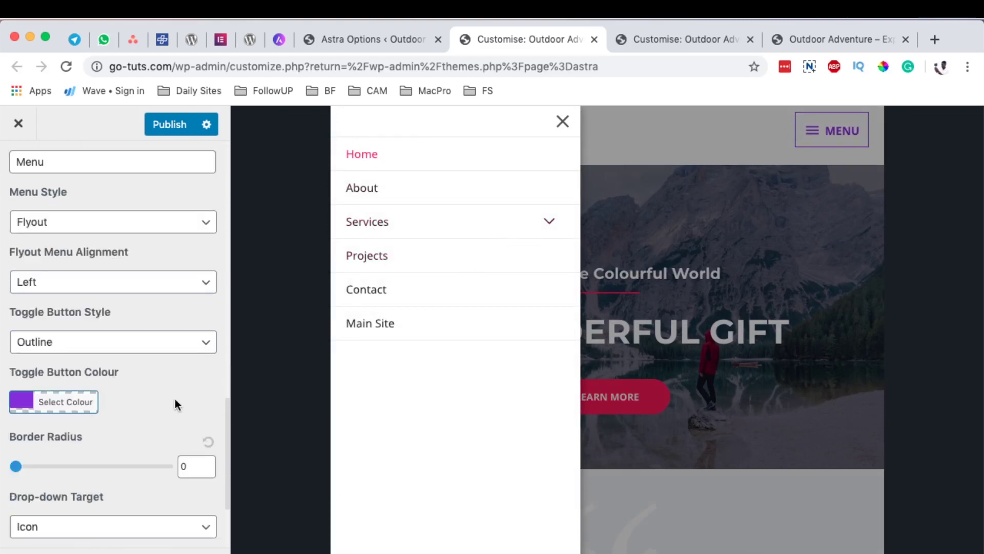
key("Escape")
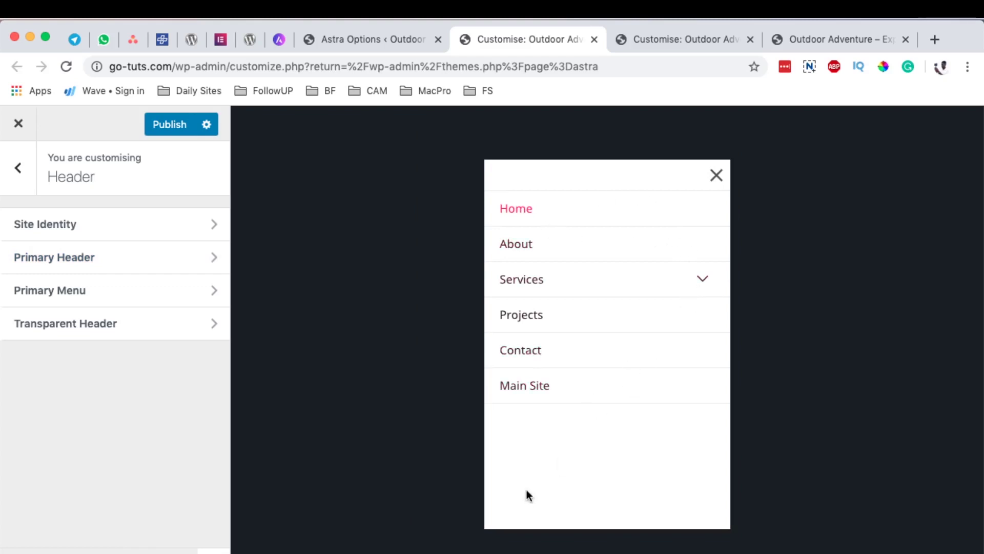
Try Dropdown as the mobile Menu Style in the Primary Menu settings and open the menu in the preview.
left_click(89, 293)
scroll(162, 373, "down", 5)
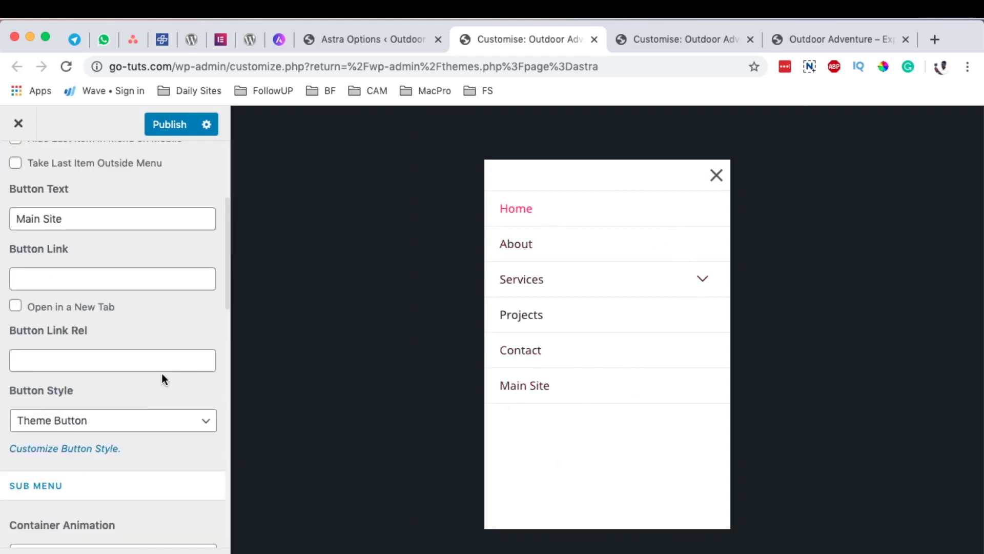
scroll(167, 367, "down", 8)
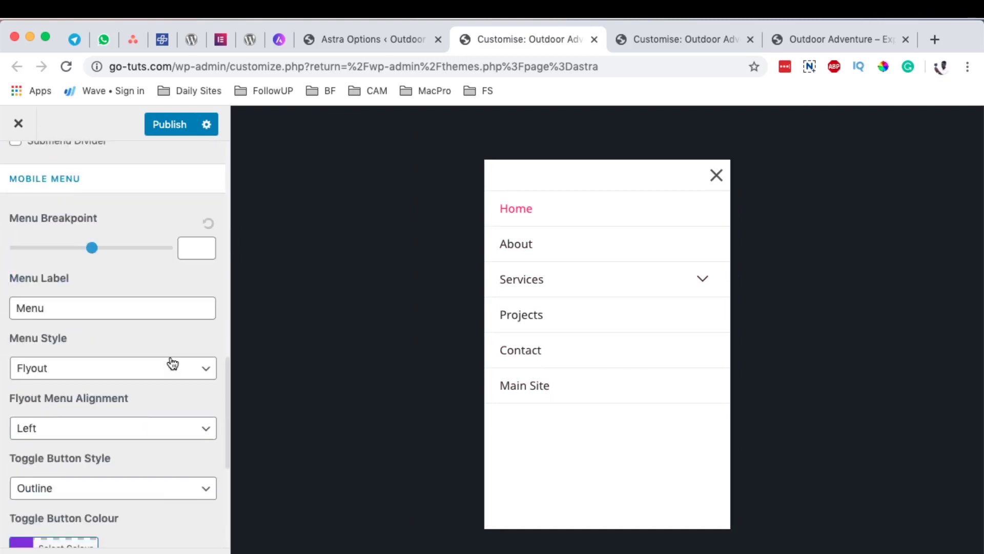
scroll(58, 361, "down", 1)
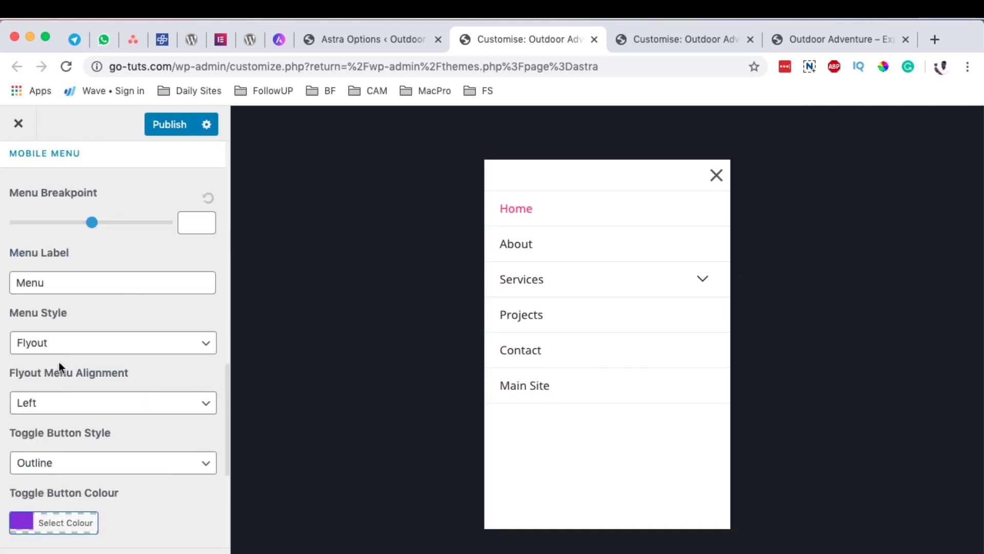
left_click(67, 346)
left_click(78, 327)
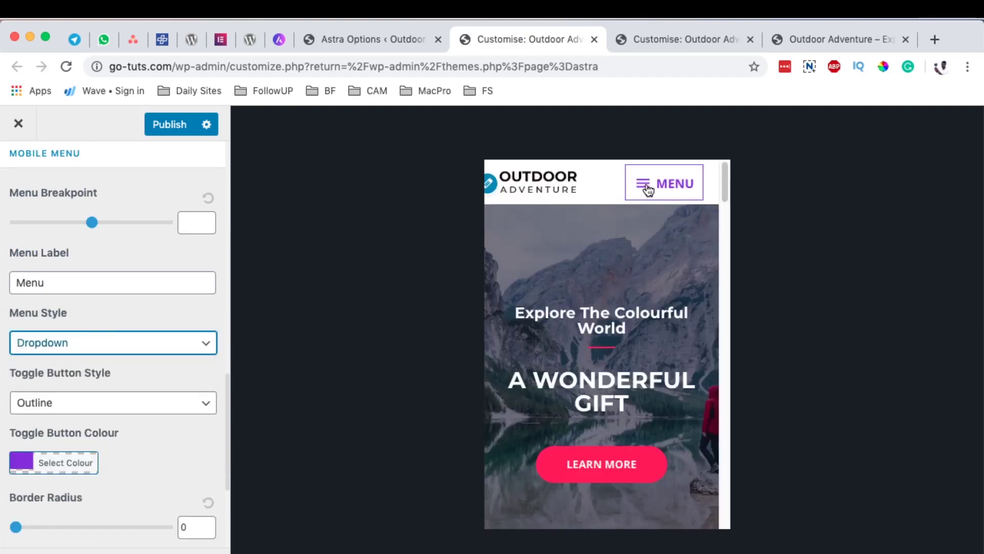
left_click(645, 188)
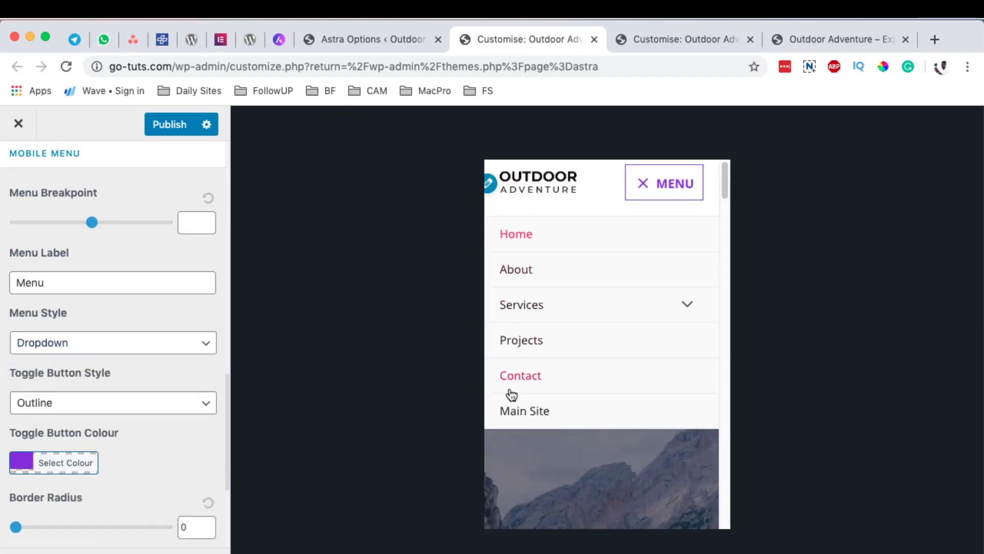
Set the mobile Menu Style to Full-Screen, then open and close the menu in the preview.
left_click(48, 345)
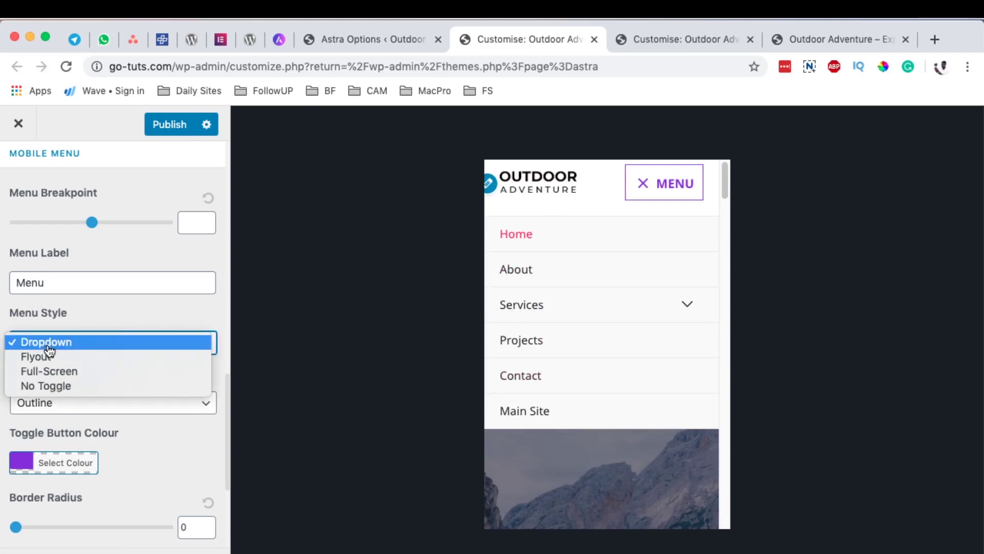
left_click(85, 373)
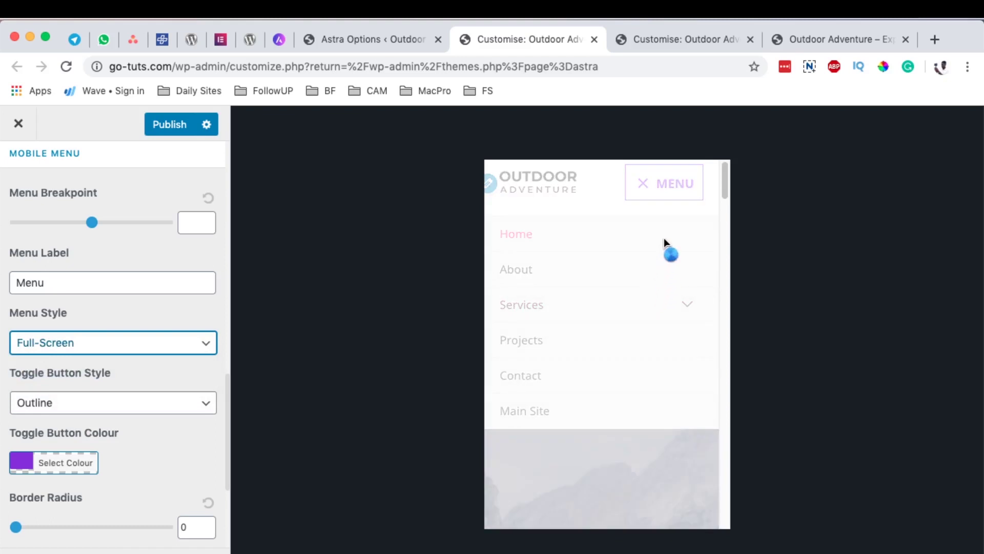
left_click(643, 183)
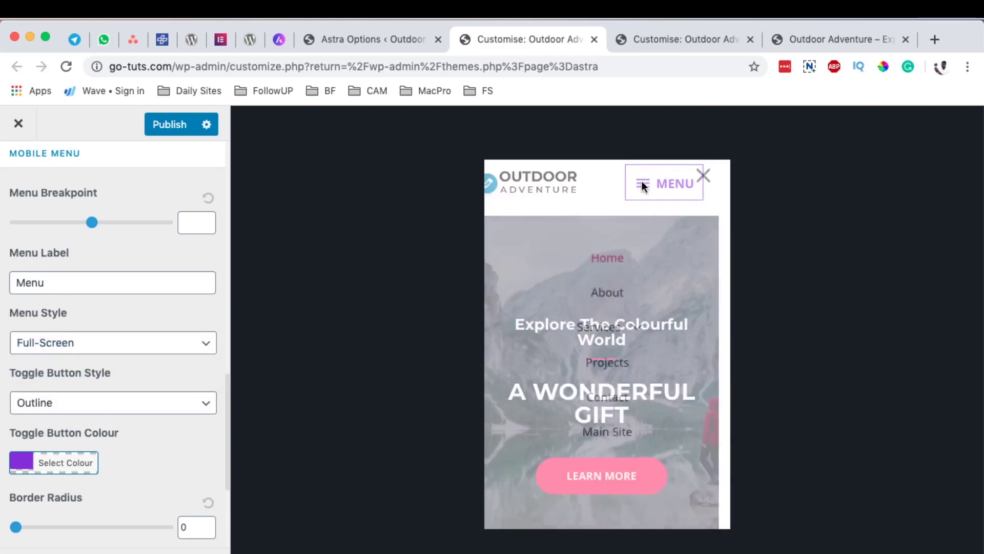
left_click(702, 176)
Examine the full-screen menu in the preview once more and review the Mobile Menu and submenu border settings.
scroll(122, 408, "down", 4)
scroll(127, 398, "up", 1)
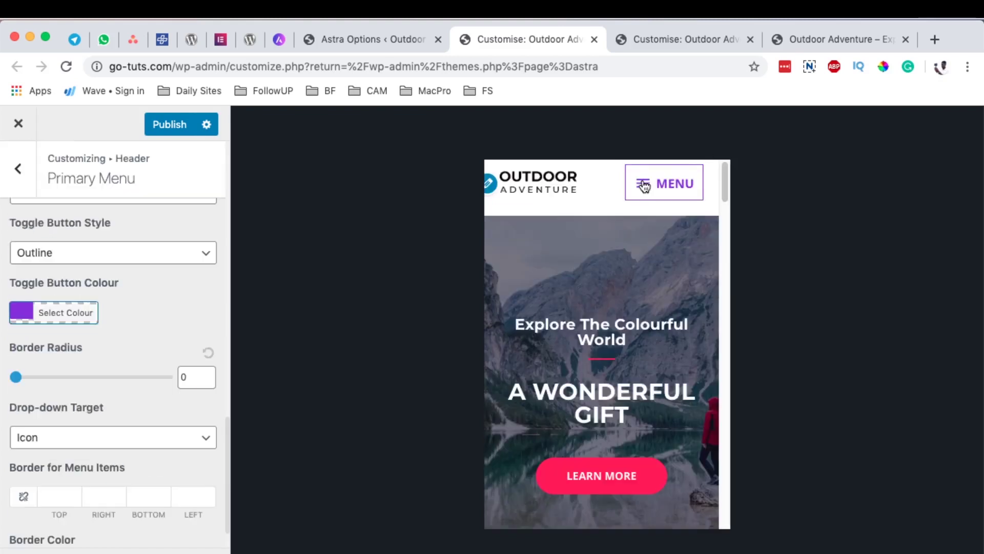
left_click(643, 183)
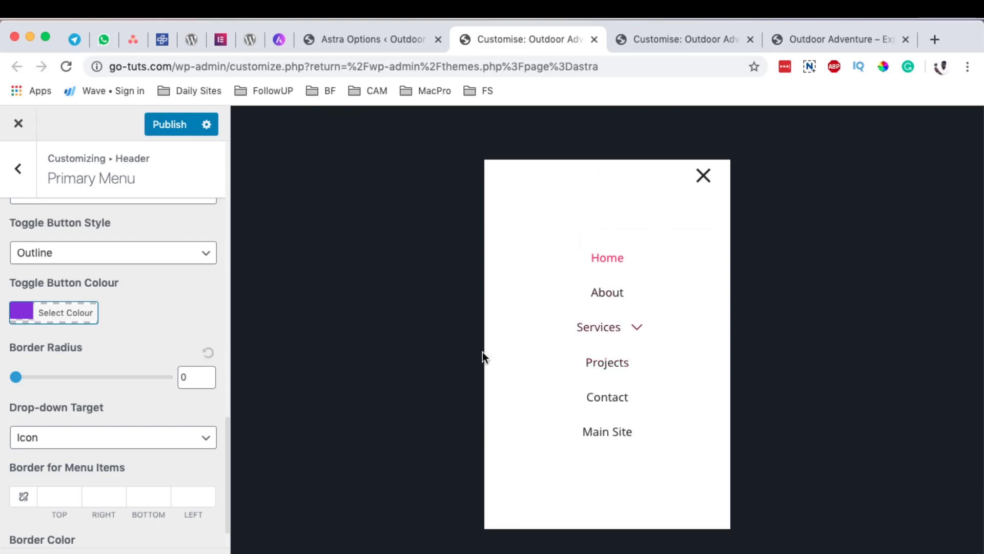
scroll(156, 279, "up", 1)
scroll(143, 272, "up", 4)
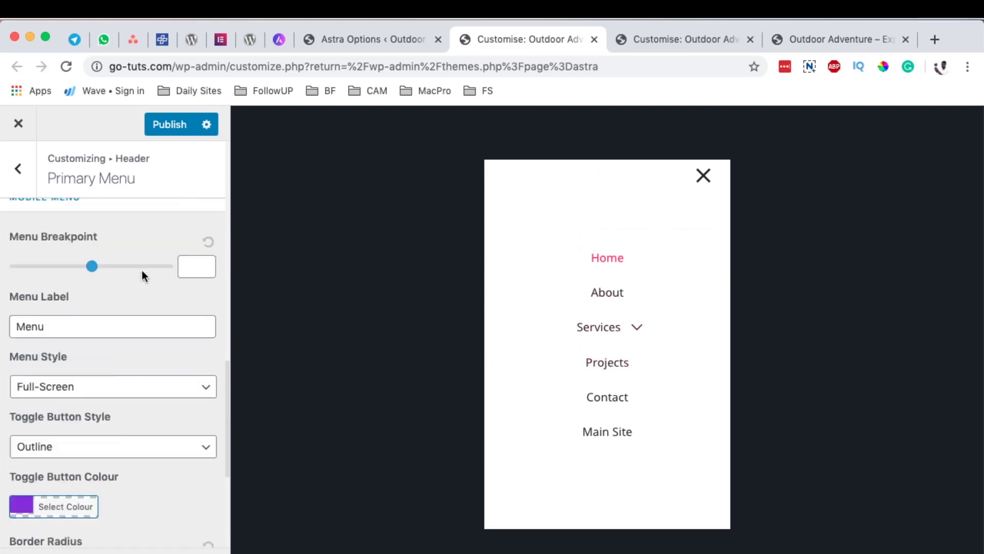
scroll(144, 332, "down", 2)
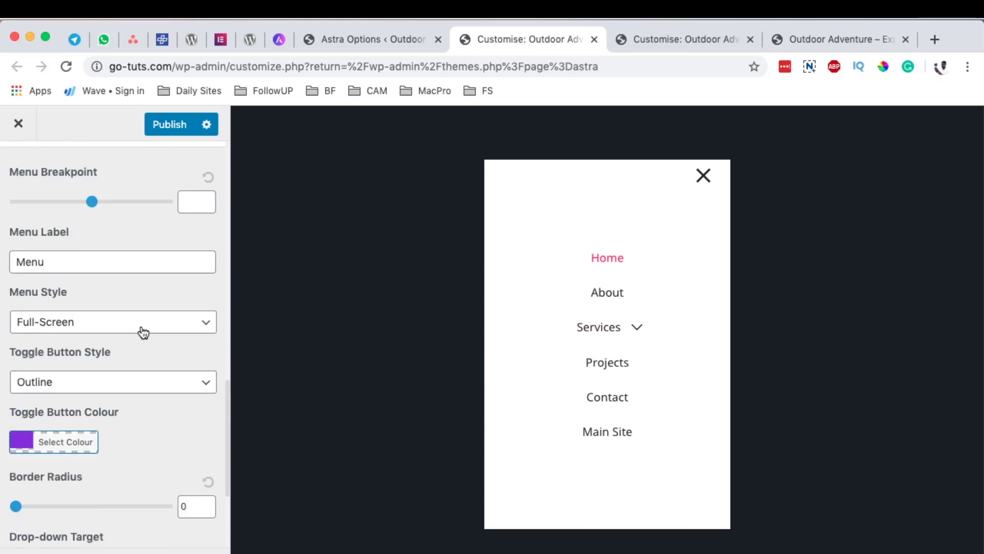
scroll(142, 349, "down", 3)
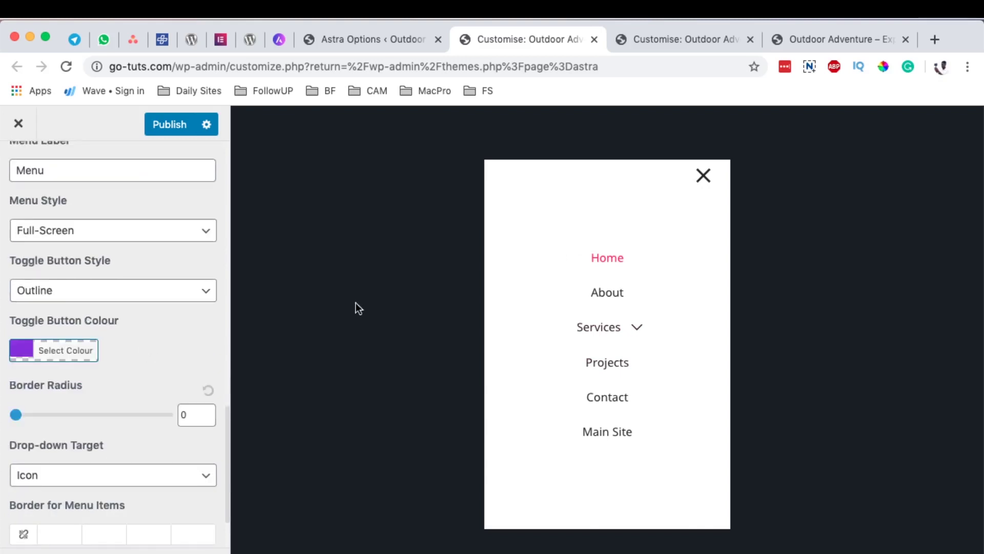
left_click(703, 176)
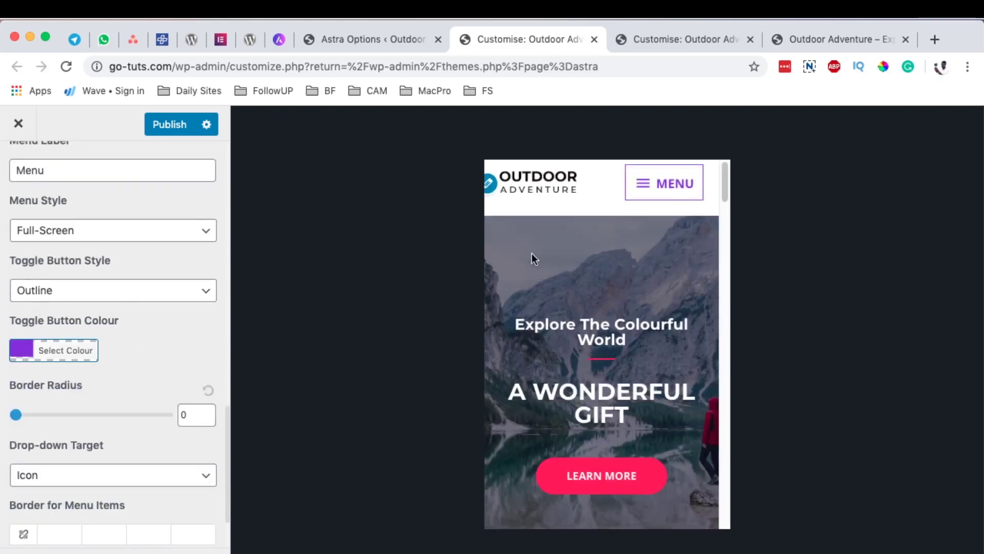
scroll(147, 333, "up", 4)
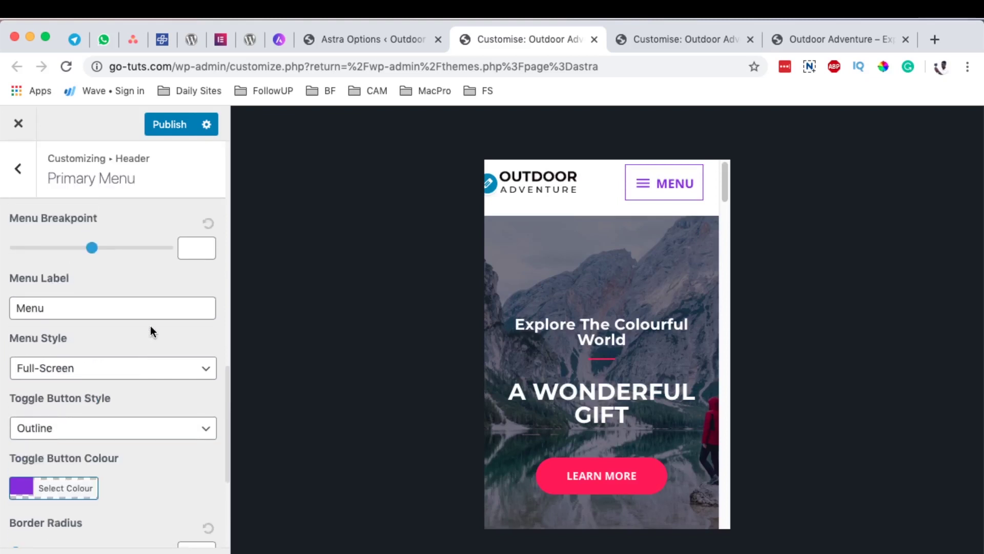
scroll(131, 279, "up", 2)
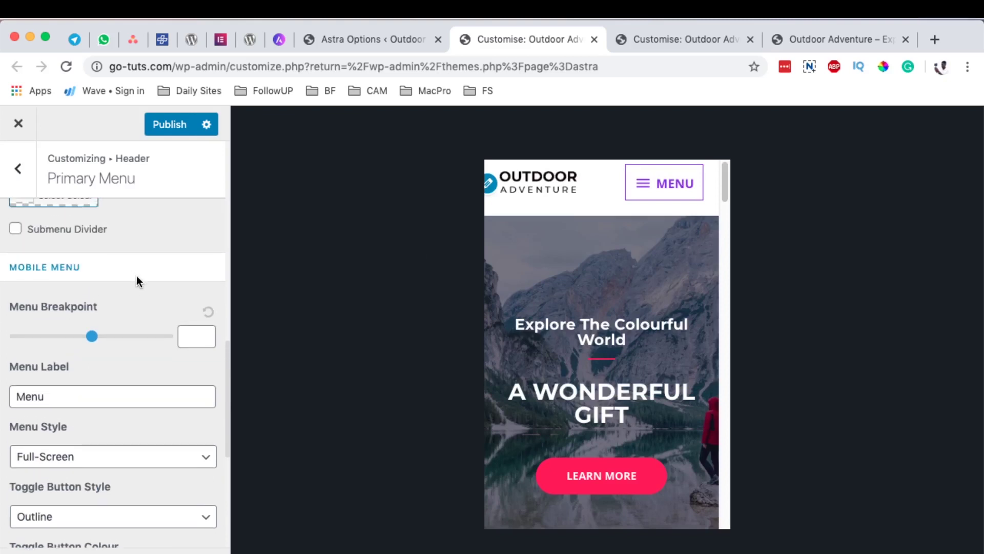
scroll(136, 276, "up", 2)
scroll(118, 320, "up", 5)
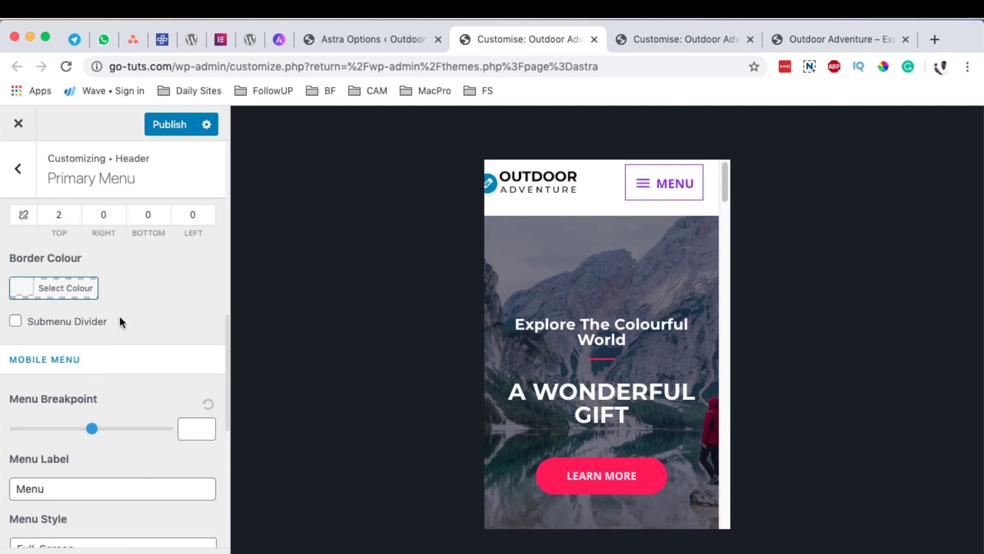